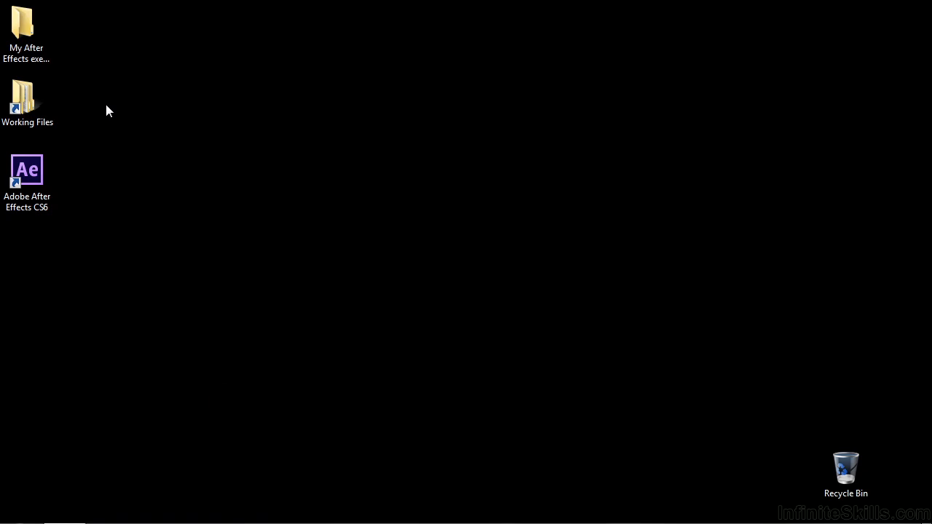
Open the project 0505-whip-pan.aep from the After Effects projects folder inside Working Files
double_click(24, 102)
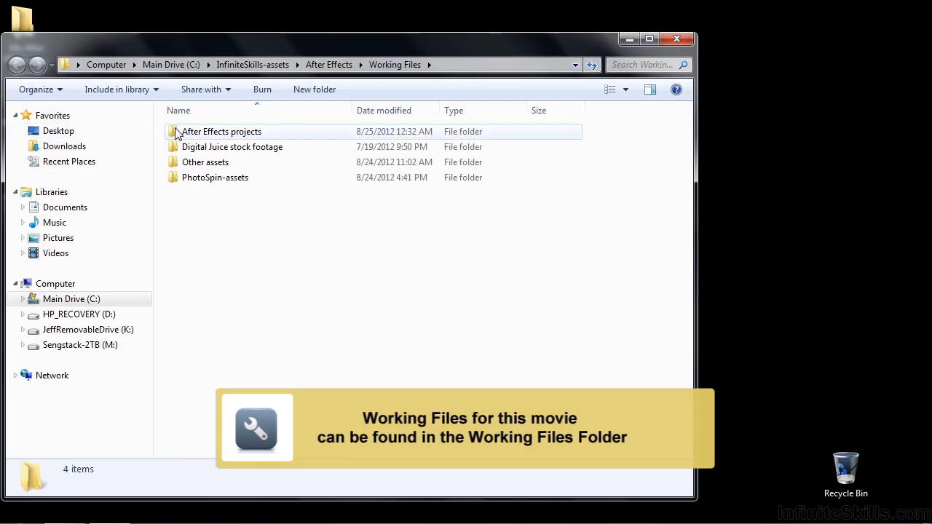
double_click(193, 135)
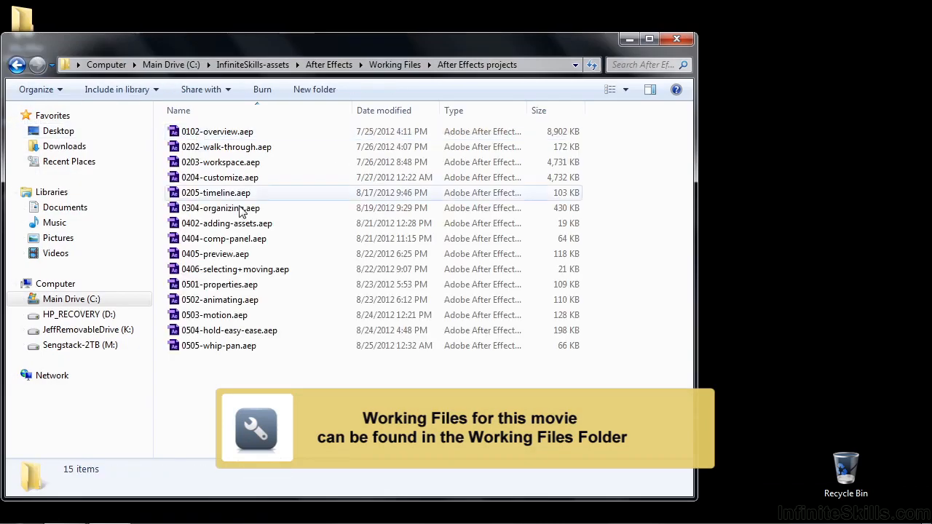
double_click(188, 347)
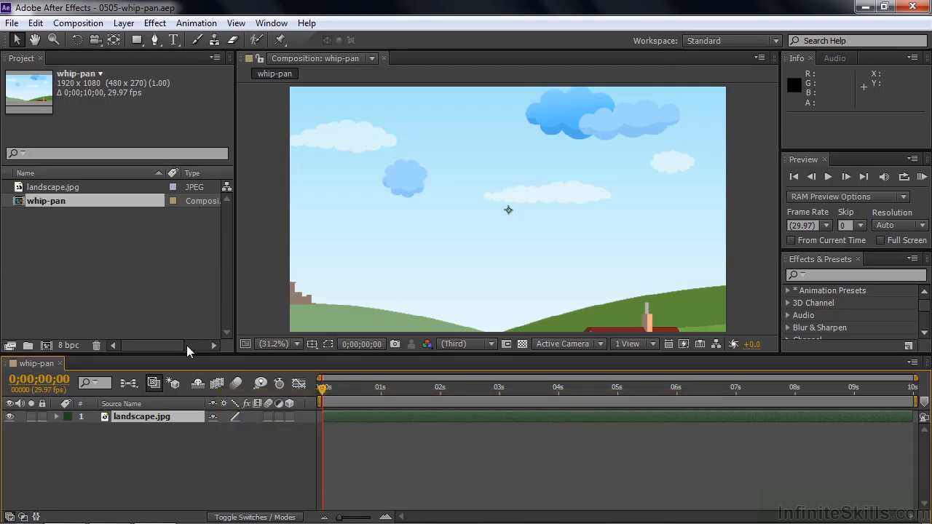
Examine the full landscape.jpg image in the Footage viewer and return to the whip-pan composition
left_click(22, 188)
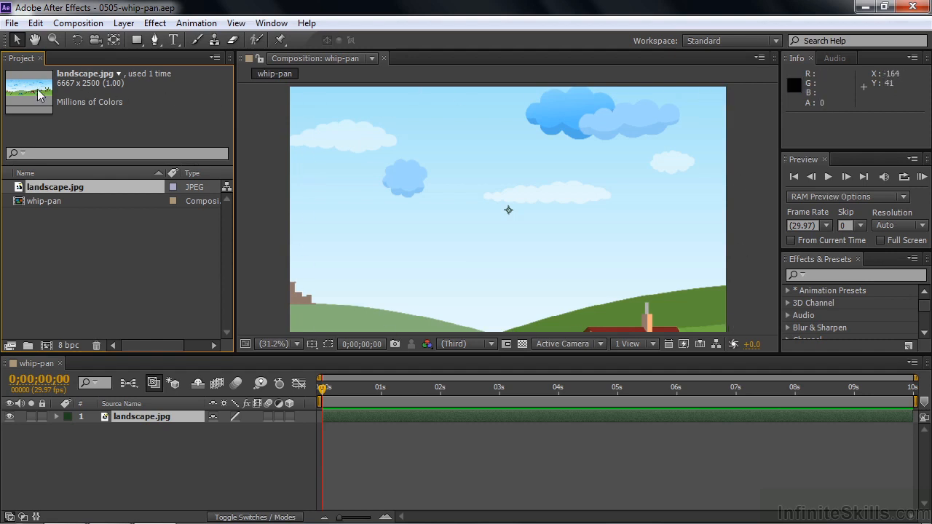
double_click(18, 188)
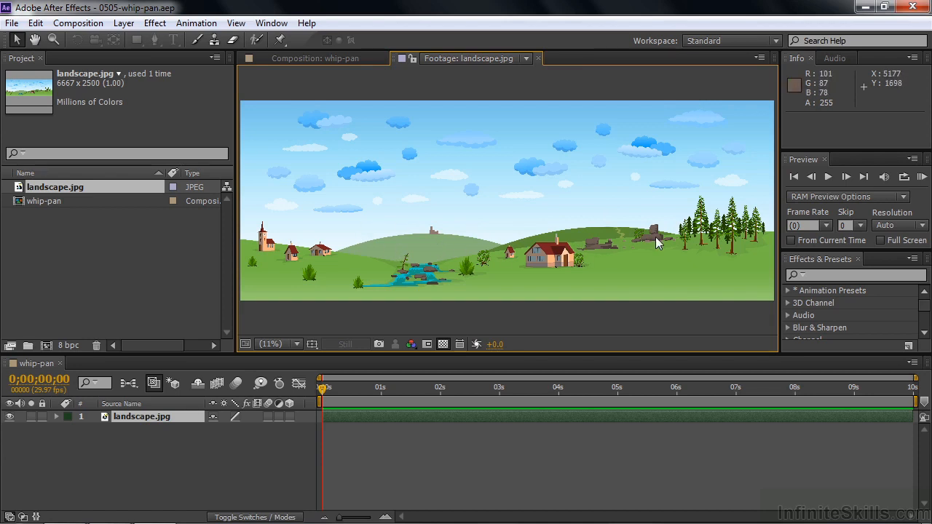
left_click(329, 59)
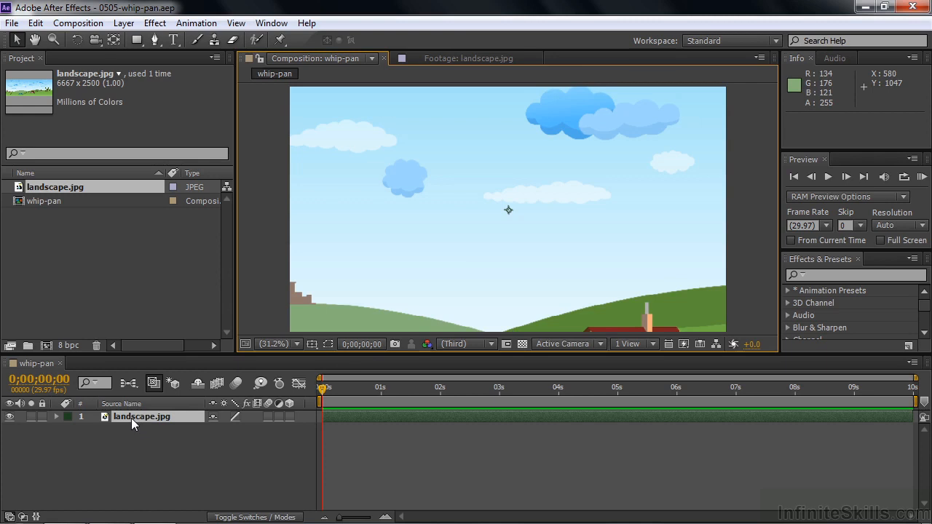
Move landscape.jpg to about 559.4, -8.0 to frame the large house, and set Position and Scale keyframes at 0 seconds
key("p")
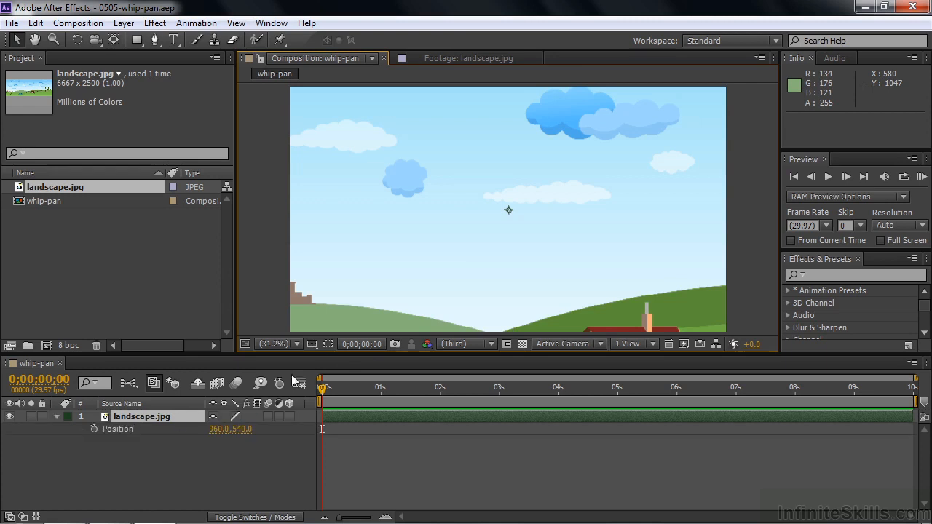
left_click_drag(454, 277, 388, 163)
left_click_drag(479, 228, 440, 214)
left_click(91, 429)
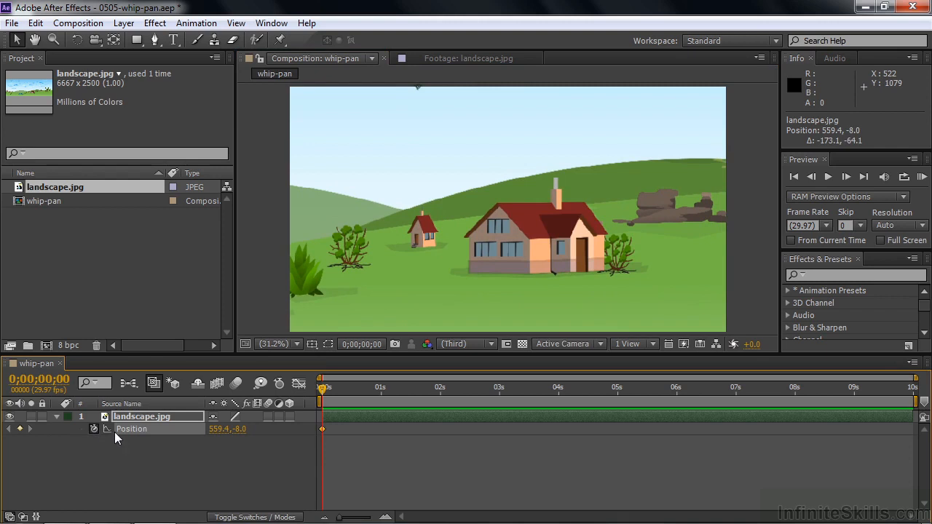
key("shift+s")
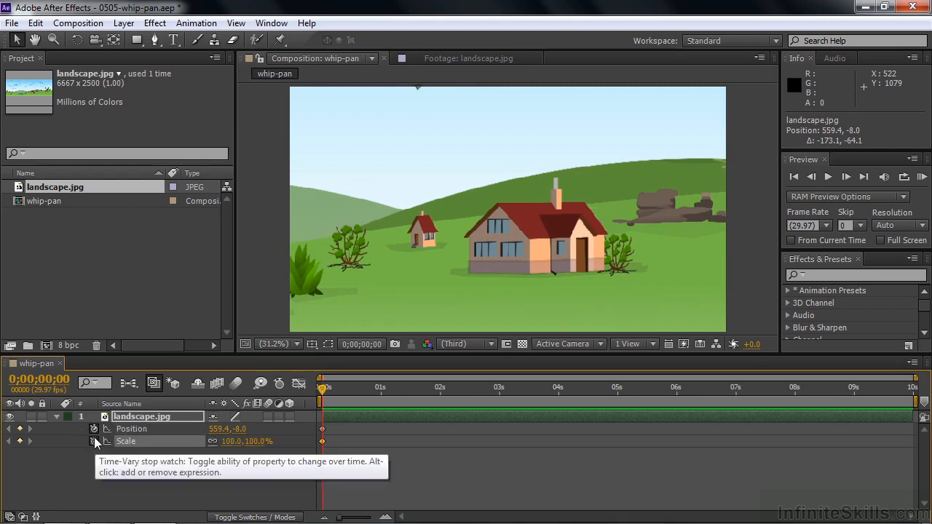
left_click(94, 441)
At 0;00;03;08, keyframe the landscape layer's position at about 2043.2, -158.6 to frame the waterfall, and its scale at 108%
left_click_drag(322, 389, 517, 398)
left_click_drag(444, 273, 679, 223)
left_click_drag(538, 236, 621, 253)
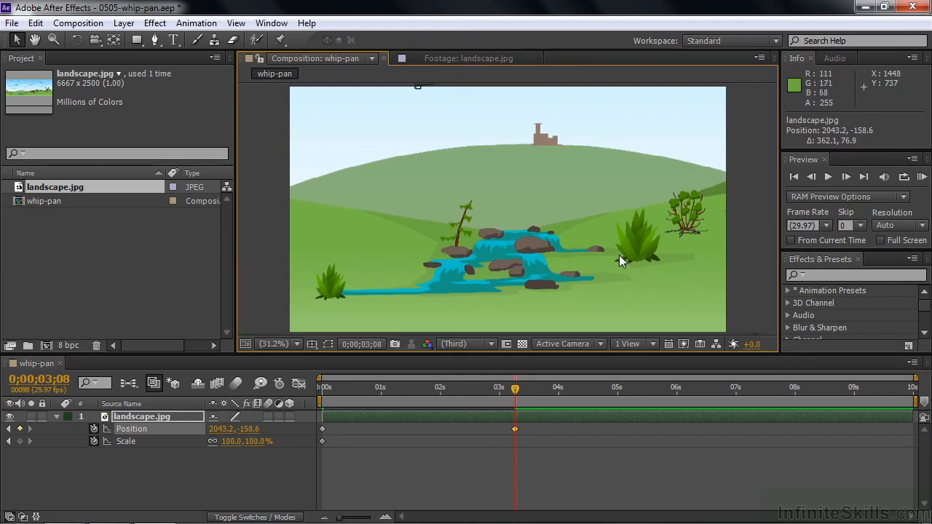
left_click_drag(226, 441, 247, 450)
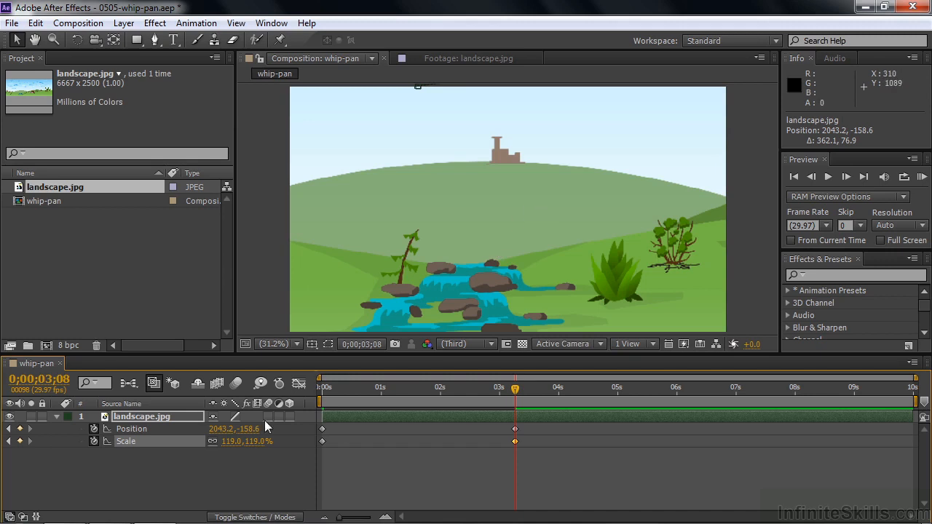
mouse_move(233, 443)
left_mouse_down()
mouse_move(178, 441)
mouse_move(337, 438)
mouse_move(240, 438)
mouse_move(331, 428)
mouse_move(222, 442)
left_mouse_up()
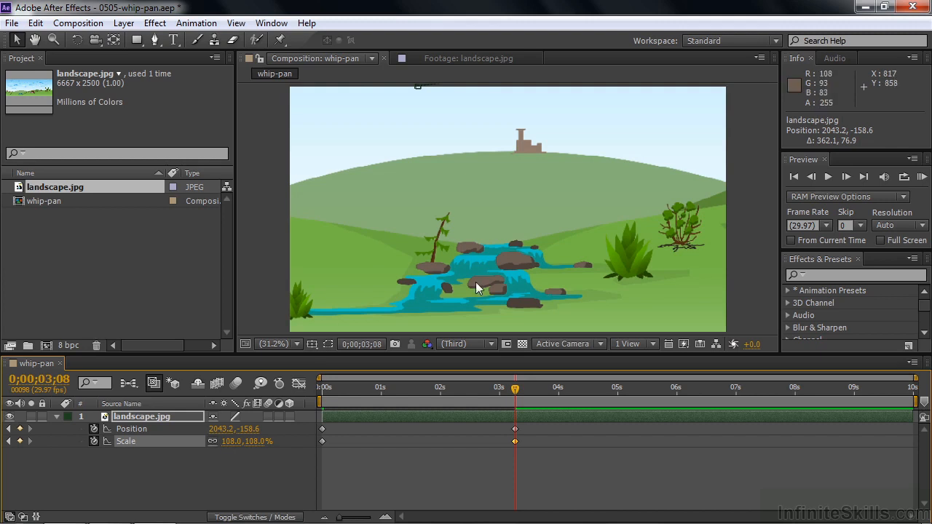
Remove the Position and Scale keyframes from the landscape layer and reset its Transform properties
left_click(94, 441)
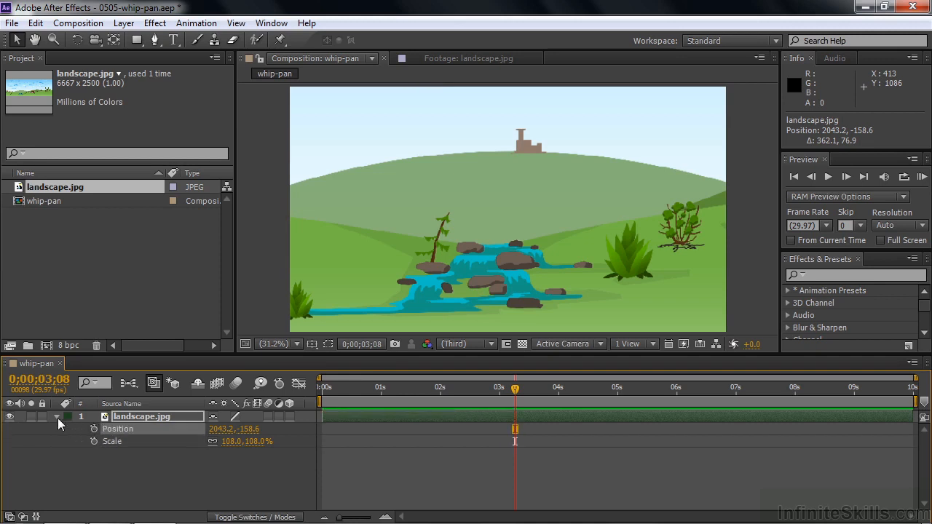
left_click(57, 418)
left_click(56, 417)
left_click(218, 430)
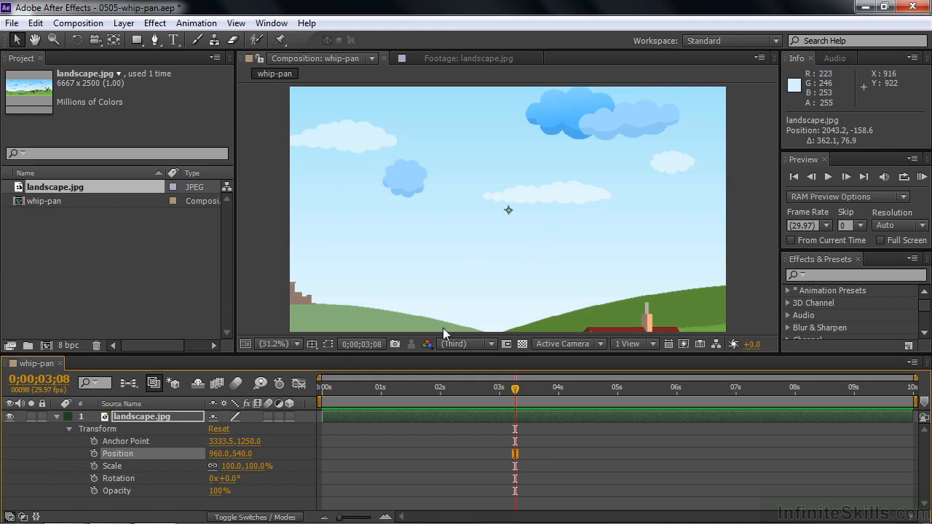
Show only the Anchor Point and Scale properties of the landscape.jpg layer in the timeline
left_click(58, 416)
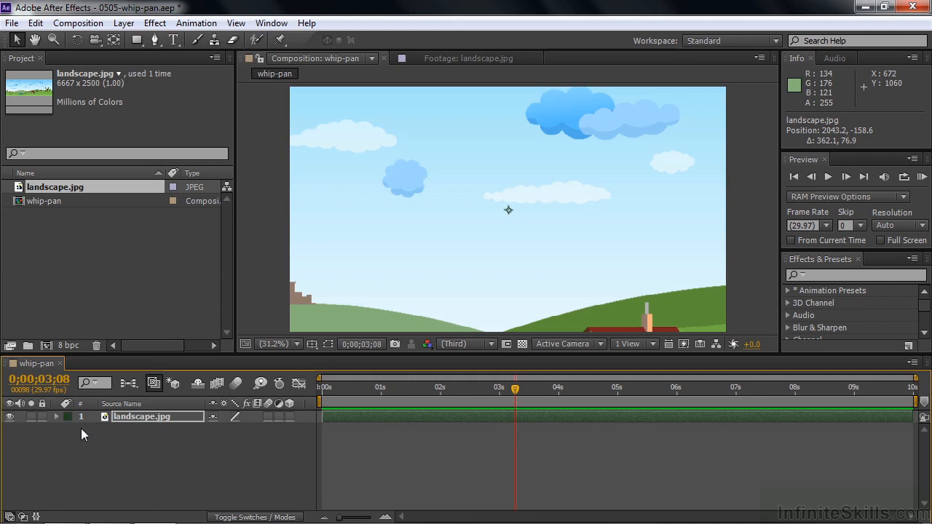
key("a")
key("shift+s")
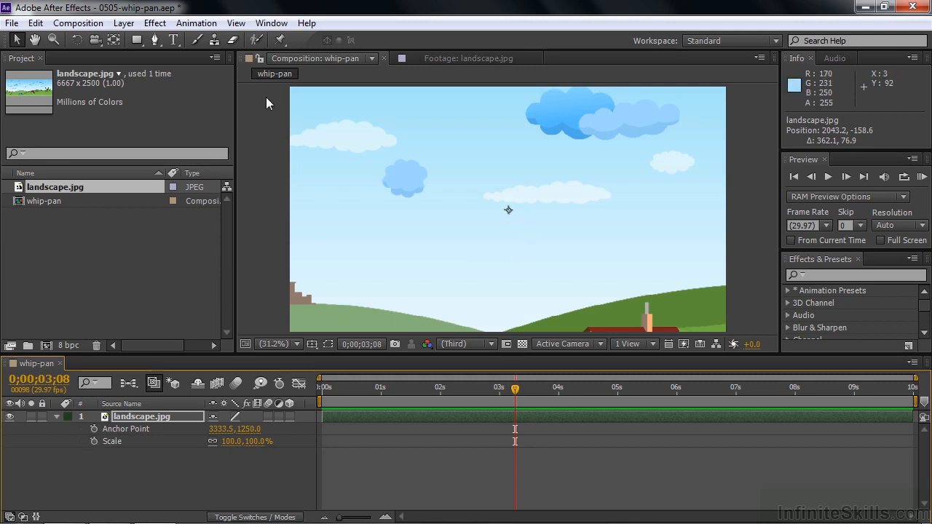
Try shifting the landscape layer's anchor point in the composition with the Pan Behind tool, and undo the move
left_click(114, 40)
left_click_drag(509, 211, 486, 224)
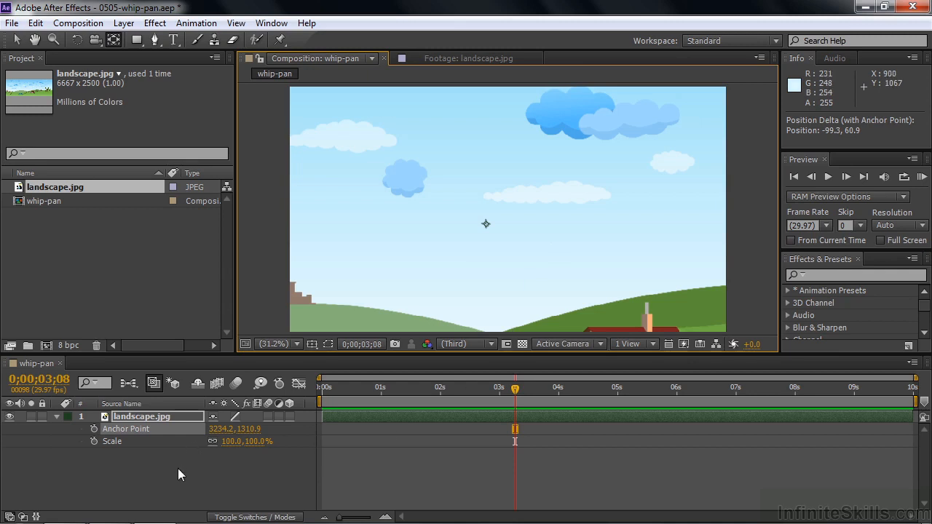
key("ctrl+z")
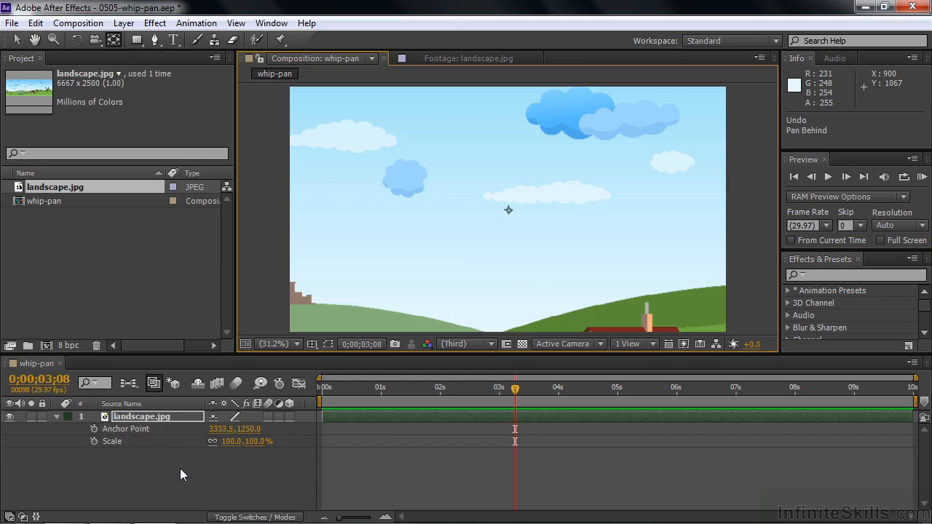
Open the landscape.jpg layer in the Layer viewer, compare it with the footage, and keep its view on Anchor Point Path
left_click(458, 58)
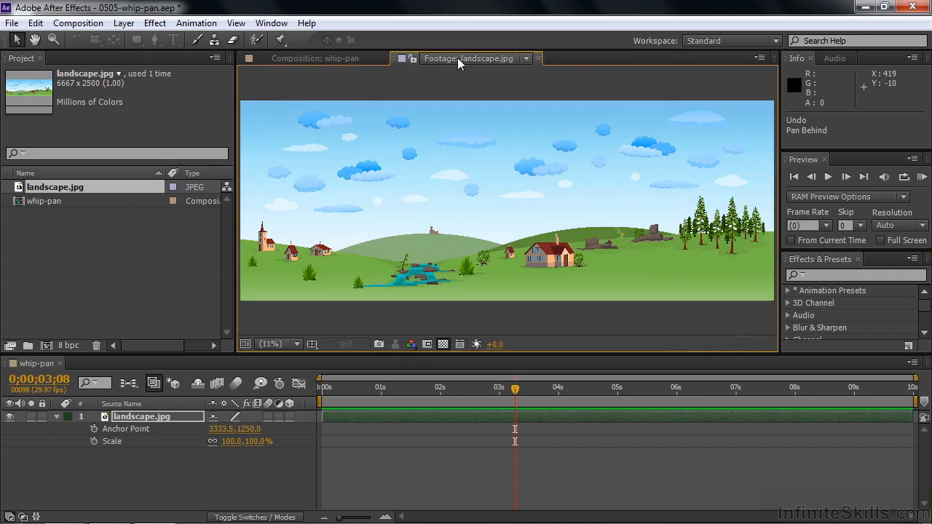
left_click(329, 59)
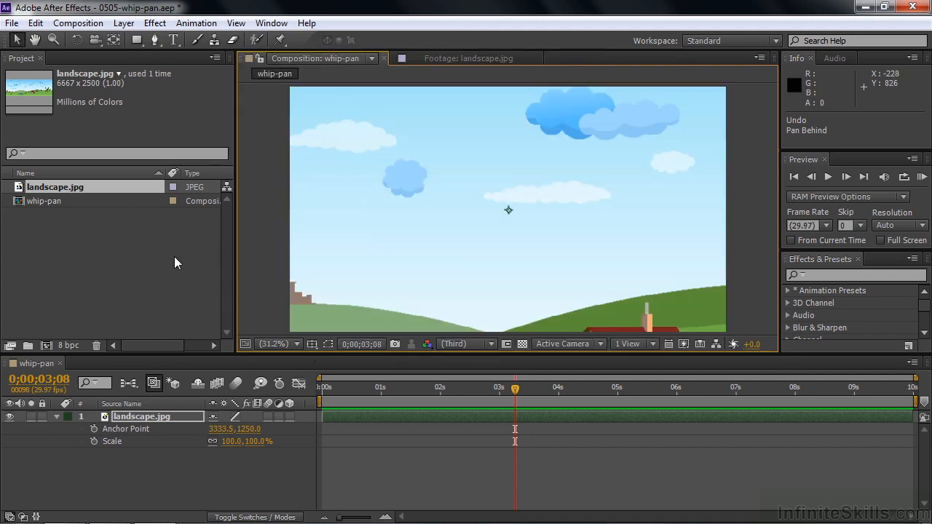
double_click(104, 419)
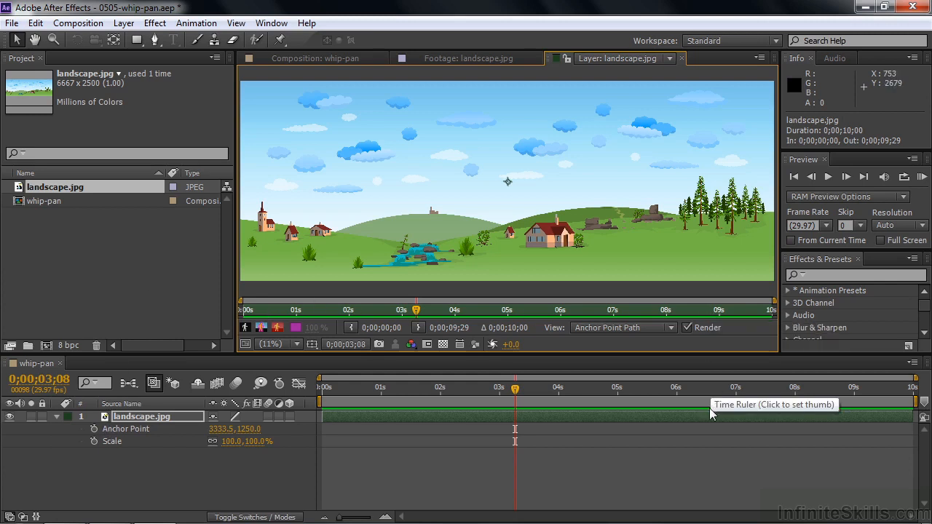
left_click(461, 57)
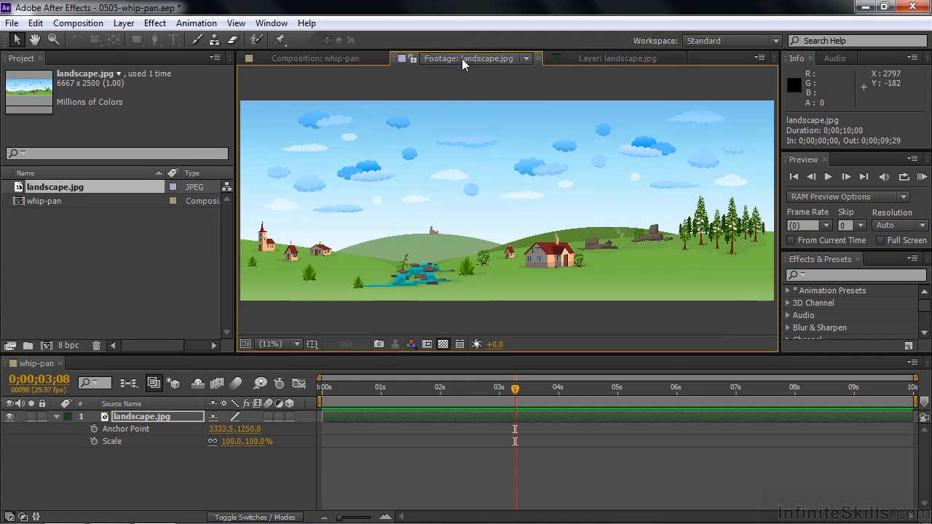
left_click(590, 59)
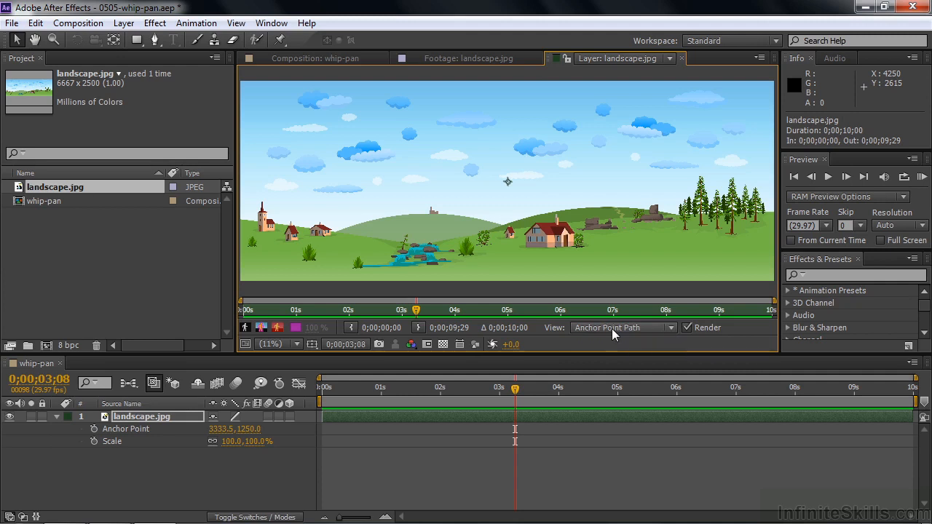
left_click(669, 328)
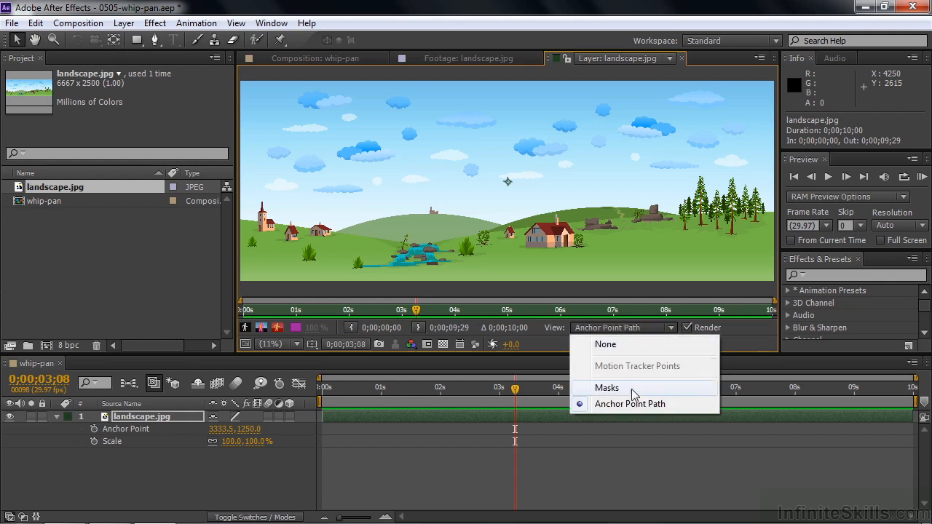
left_click(622, 405)
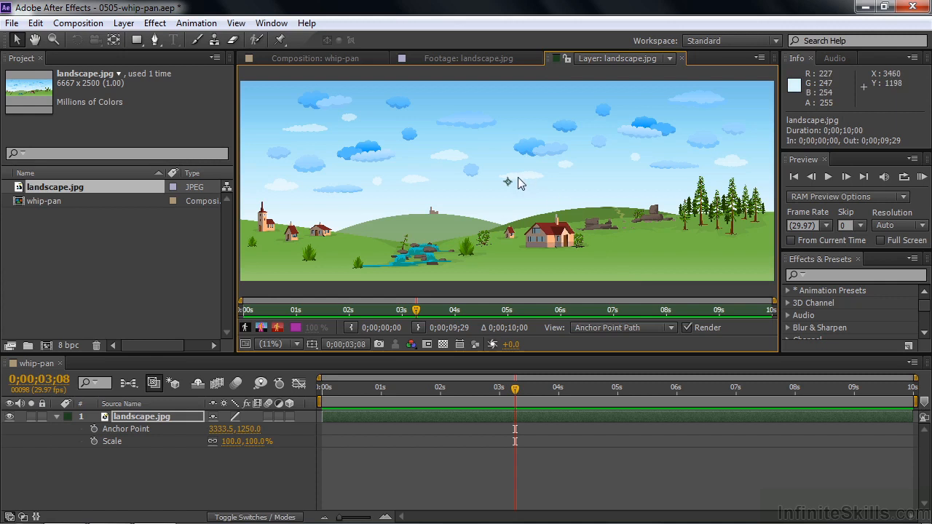
Try moving the anchor point slightly downward in the Layer viewer, and undo the change
mouse_move(507, 181)
left_mouse_down()
mouse_move(487, 175)
mouse_move(471, 201)
mouse_move(493, 200)
mouse_move(489, 187)
mouse_move(501, 182)
mouse_move(504, 190)
left_mouse_up()
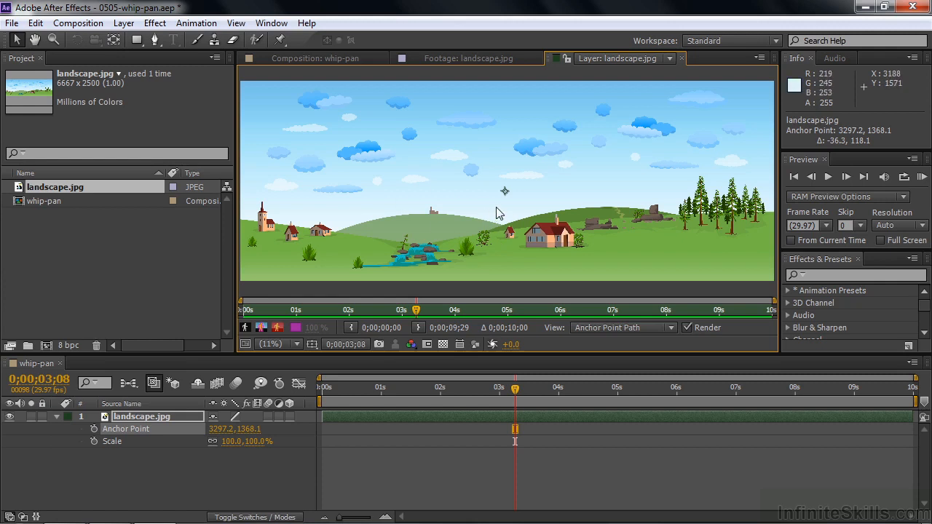
key("ctrl+z")
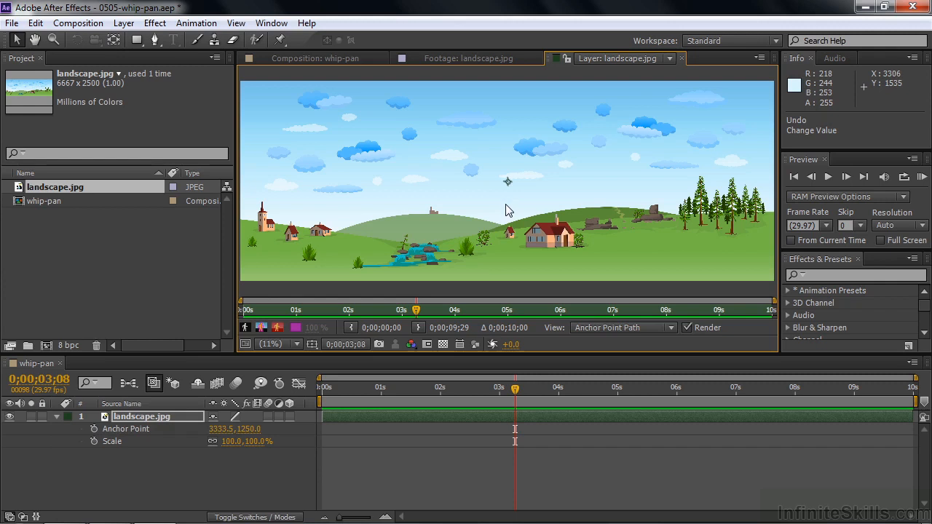
Dock the whip-pan Composition viewer with the Project panel, beside the Layer viewer, and widen it
left_click(339, 60)
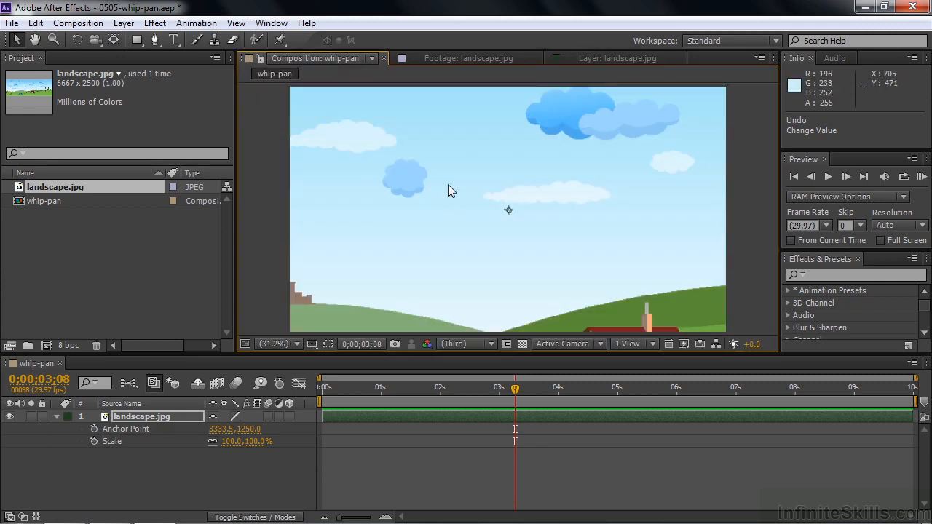
left_click(585, 57)
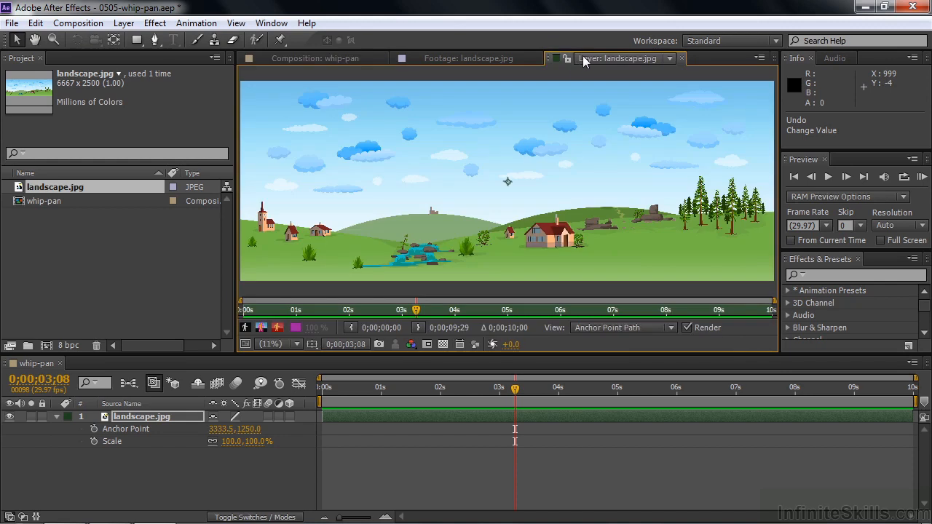
left_click(290, 57)
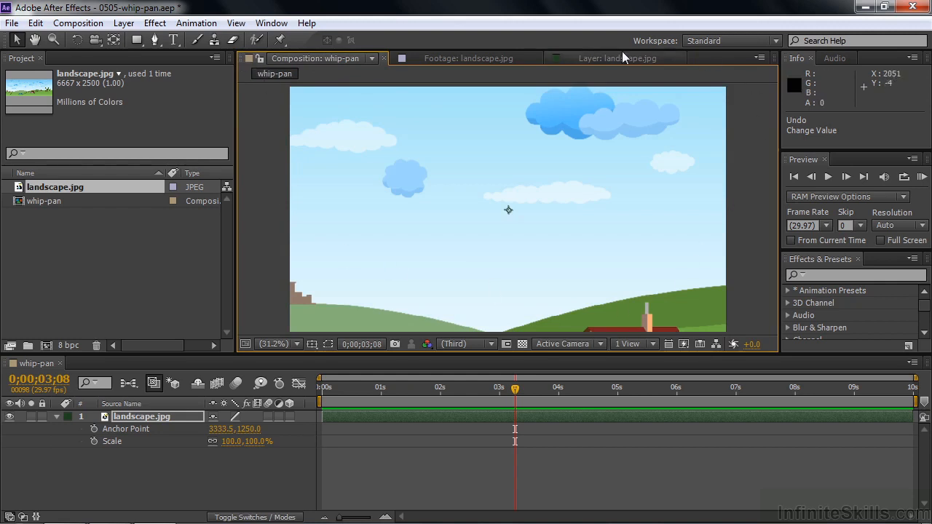
left_click_drag(240, 61, 108, 232)
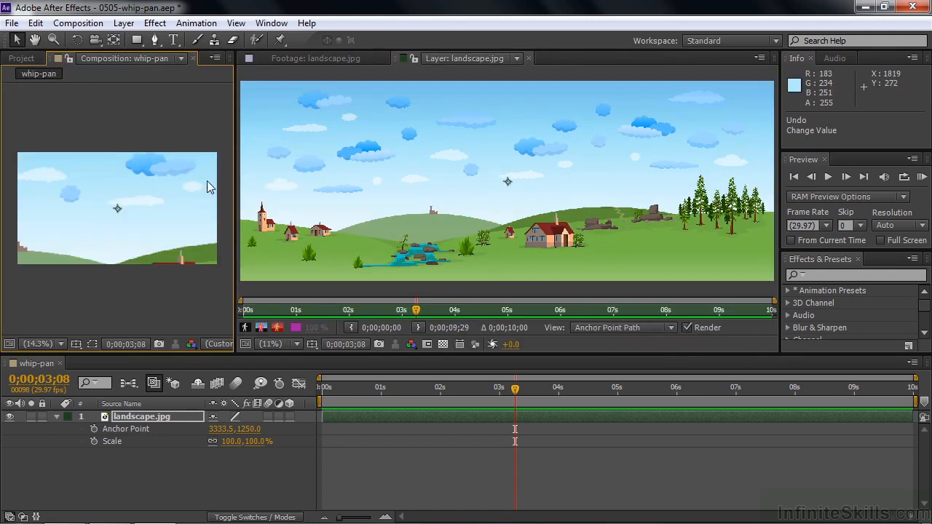
left_click_drag(234, 203, 289, 208)
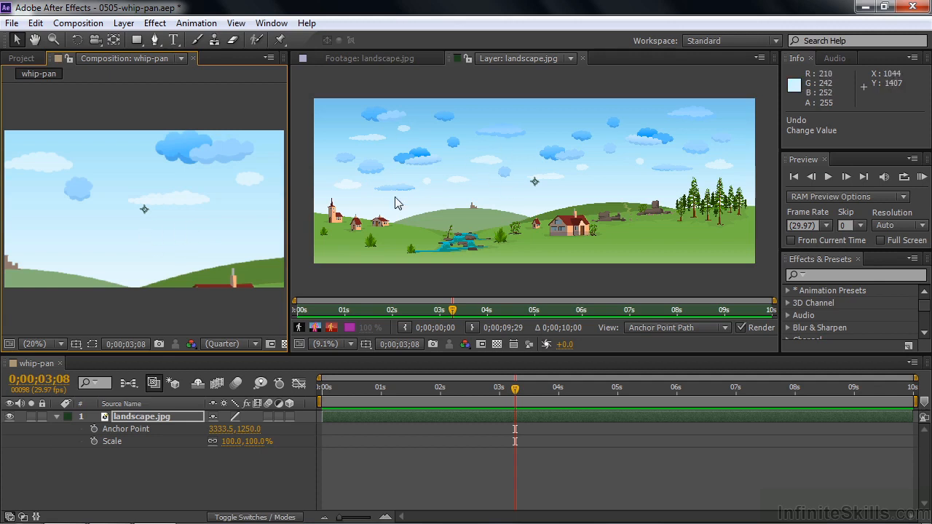
Move the anchor point in the Layer viewer onto the hilltop castle, about 2398.5, 1679.0, and scale the layer to 201%
left_click(555, 88)
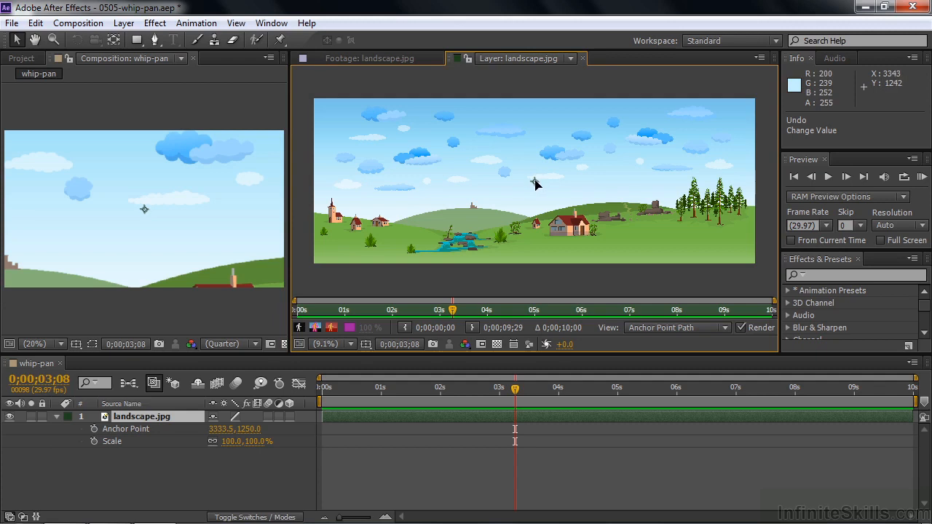
left_click_drag(536, 183, 473, 213)
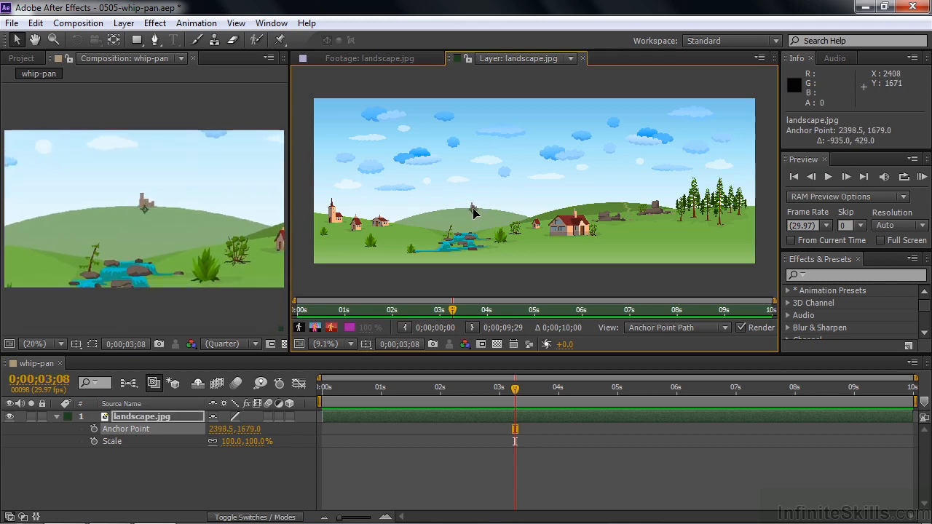
left_click_drag(234, 442, 304, 440)
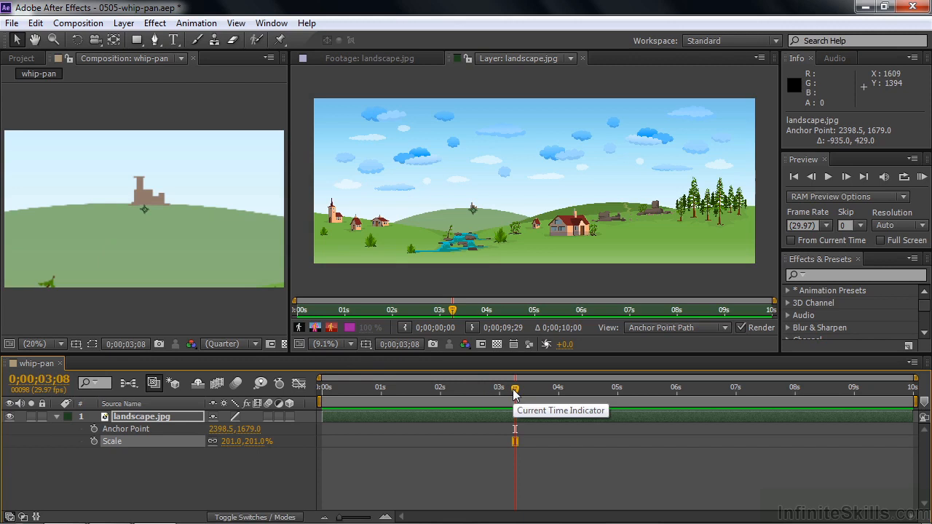
Start keyframing the landscape layer's Anchor Point and Scale at 0;00;00;00
key("Home")
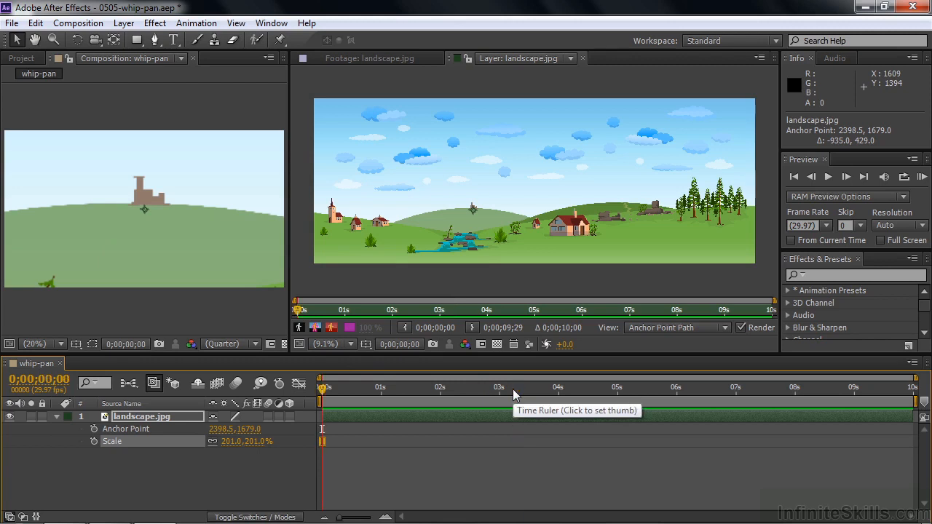
left_click(94, 430)
left_click(95, 441)
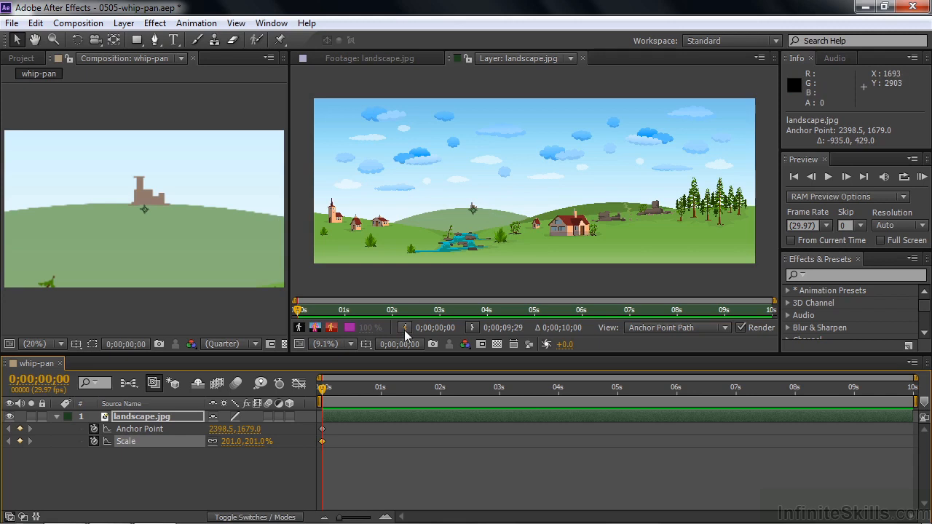
At 0;00;01;14, move the anchor point onto the village houses, about 715.5, 1855.0, and scale the layer to 138%
left_click_drag(323, 388, 401, 402)
left_click_drag(473, 213, 361, 217)
left_click_drag(226, 441, 179, 442)
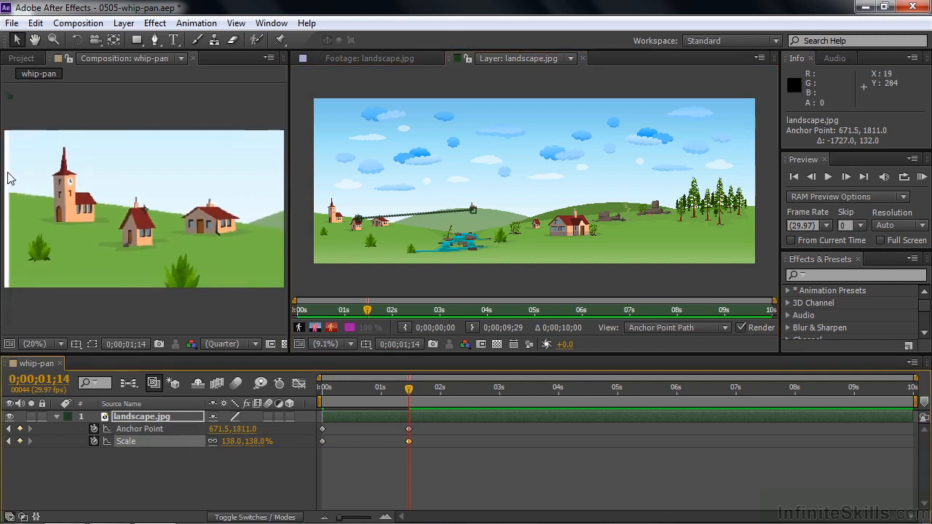
left_click_drag(359, 224, 361, 228)
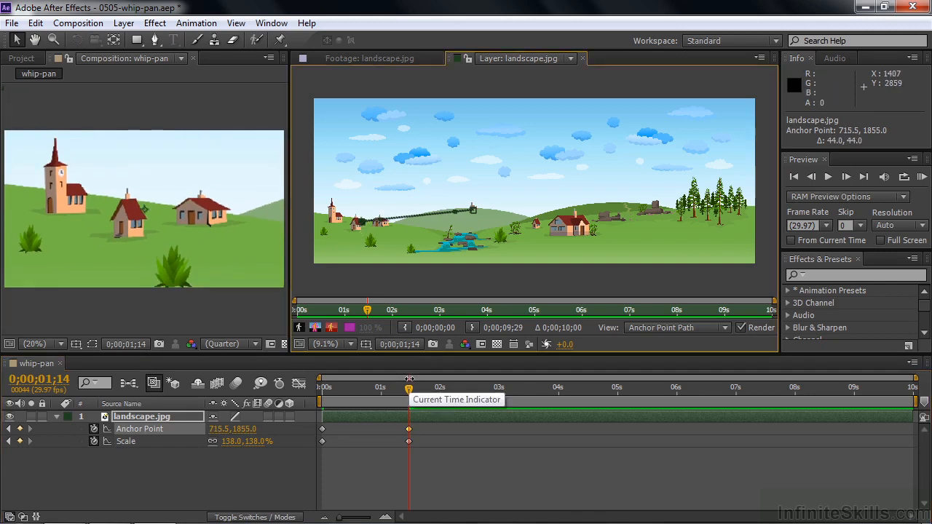
Copy the Anchor Point and Scale keyframes at 0;00;01;14 to 0;00;01;29
left_click_drag(409, 387, 439, 398)
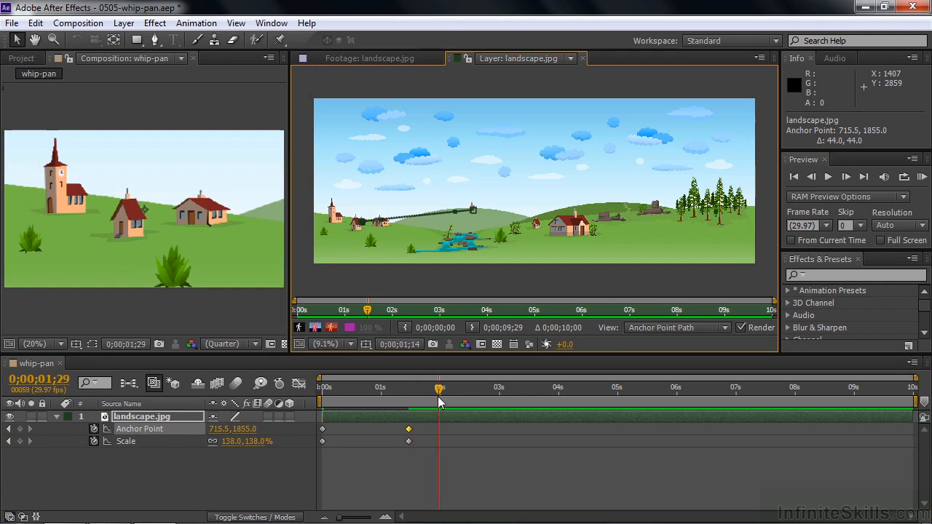
left_click(409, 442)
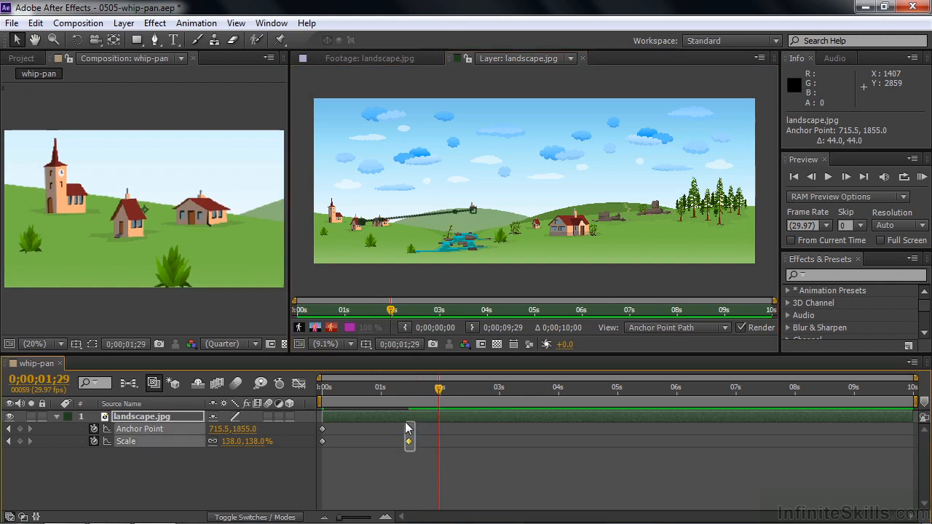
left_click(408, 429)
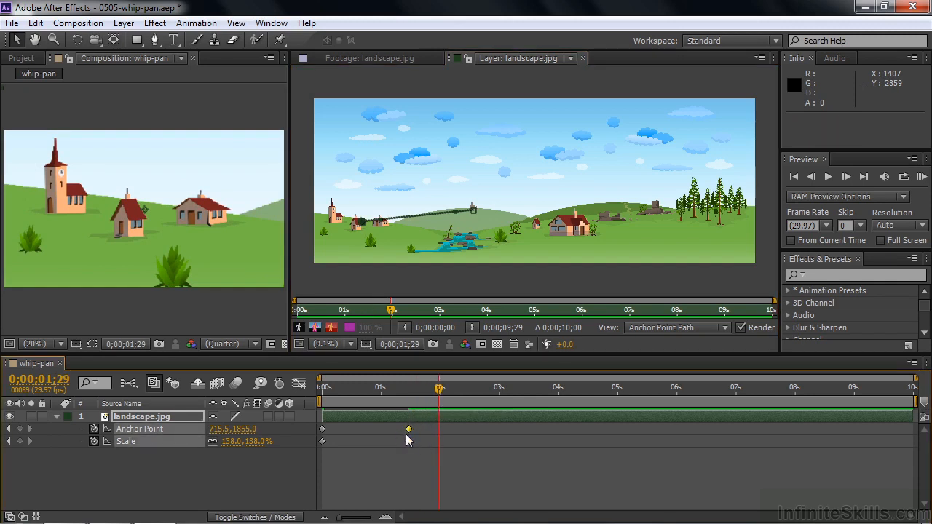
key("ctrl+c")
key("ctrl+v")
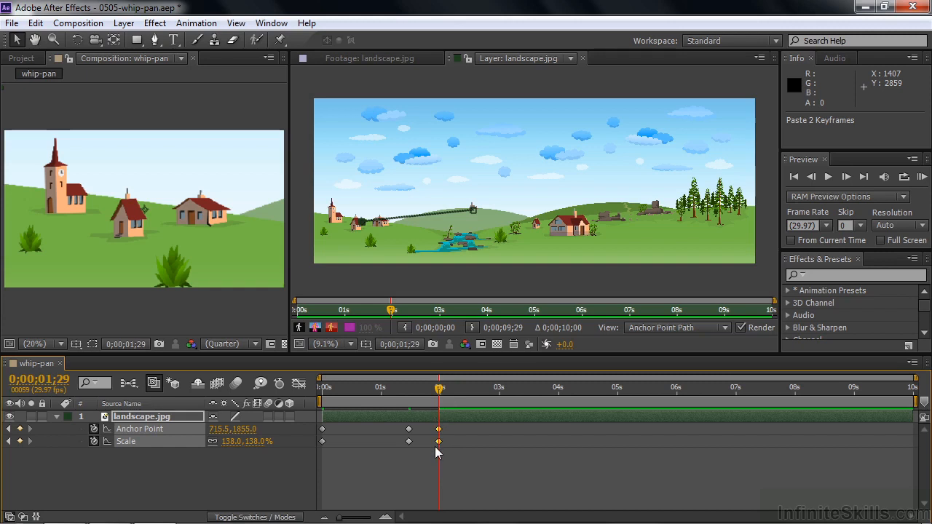
Turn the Anchor Point and Scale keyframes at 0;00;01;14 into hold keyframes
mouse_move(441, 394)
left_mouse_down()
mouse_move(410, 394)
mouse_move(433, 394)
left_mouse_up()
left_click(409, 441)
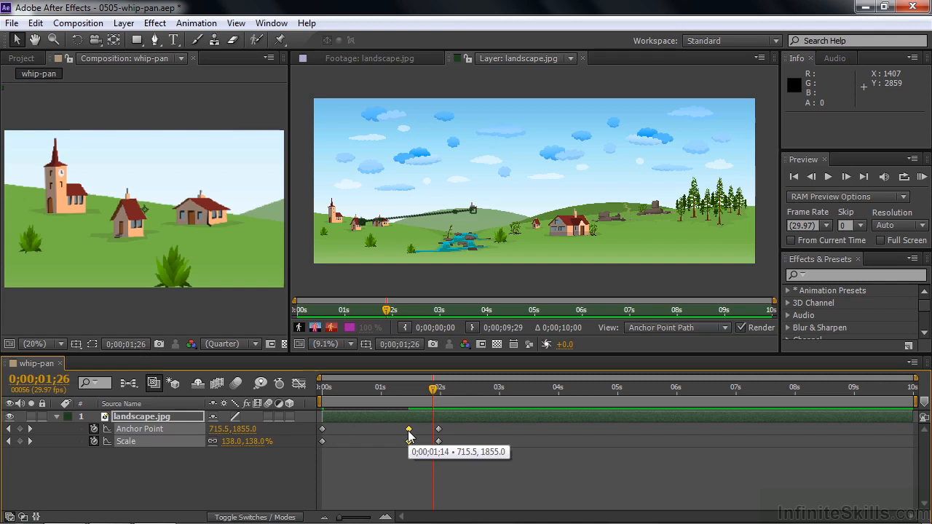
right_click(408, 431)
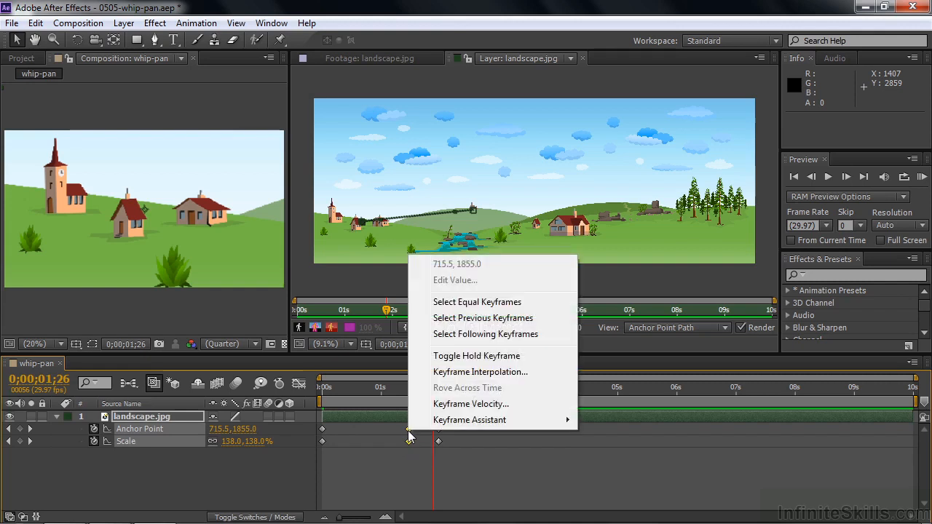
left_click(476, 356)
At 0;00;03;11, move the anchor point from the village to the waterfall in the Layer viewer, about 2475.5, 2064.0
left_click_drag(435, 391, 522, 412)
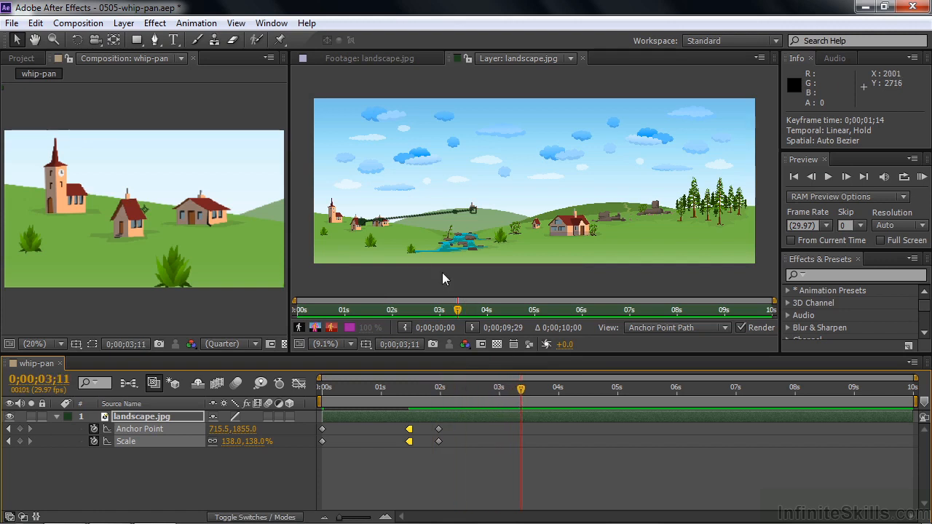
left_click_drag(364, 222, 386, 237)
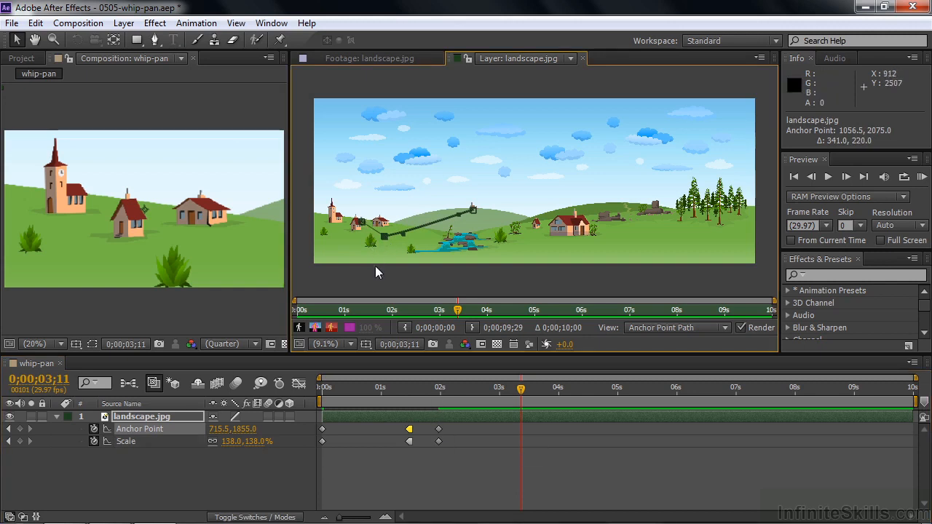
key("ctrl+z")
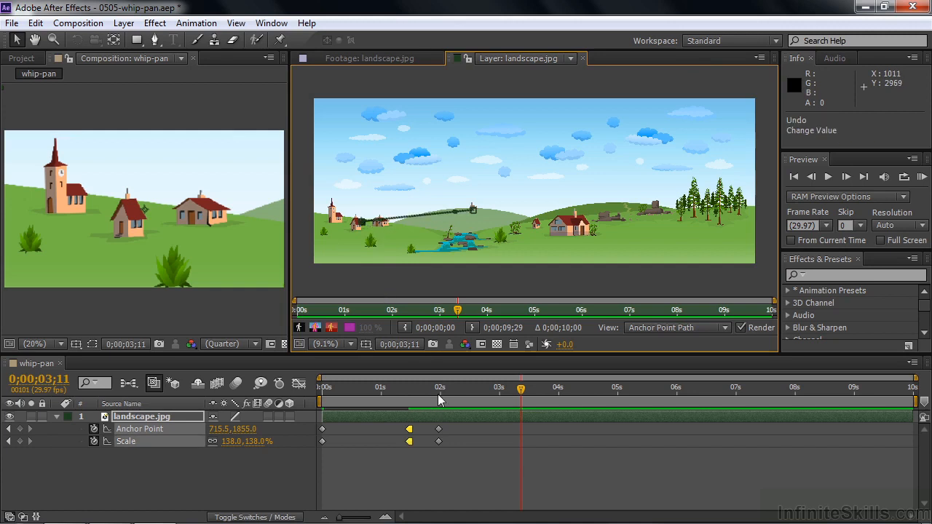
left_click(439, 429)
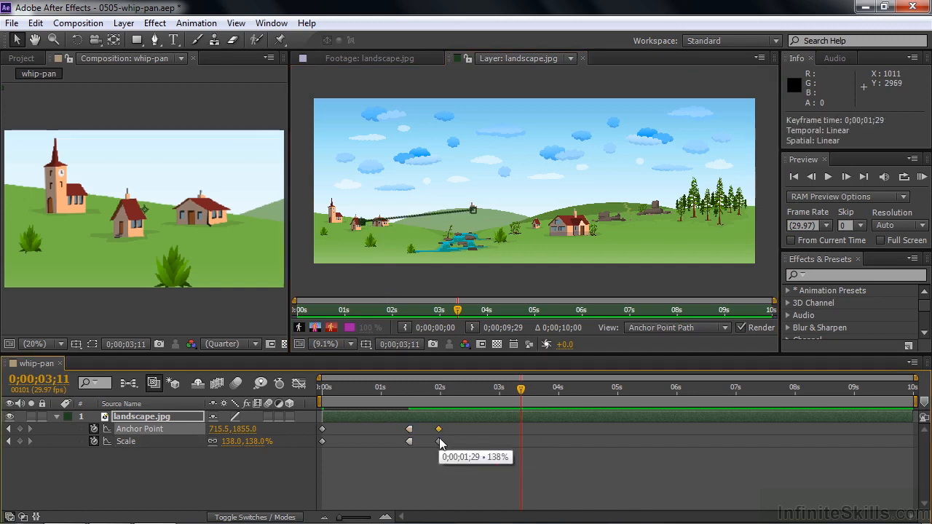
left_click(439, 442, "shift")
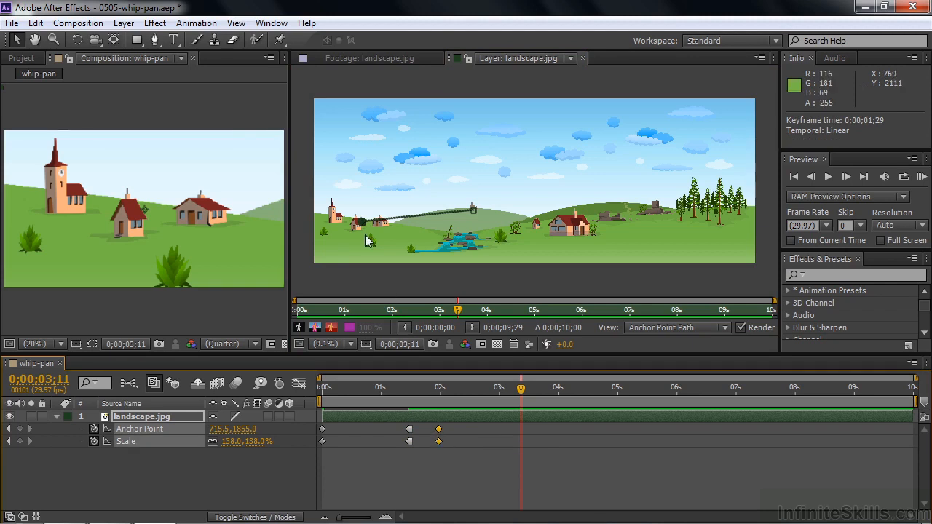
left_click_drag(362, 226, 461, 246)
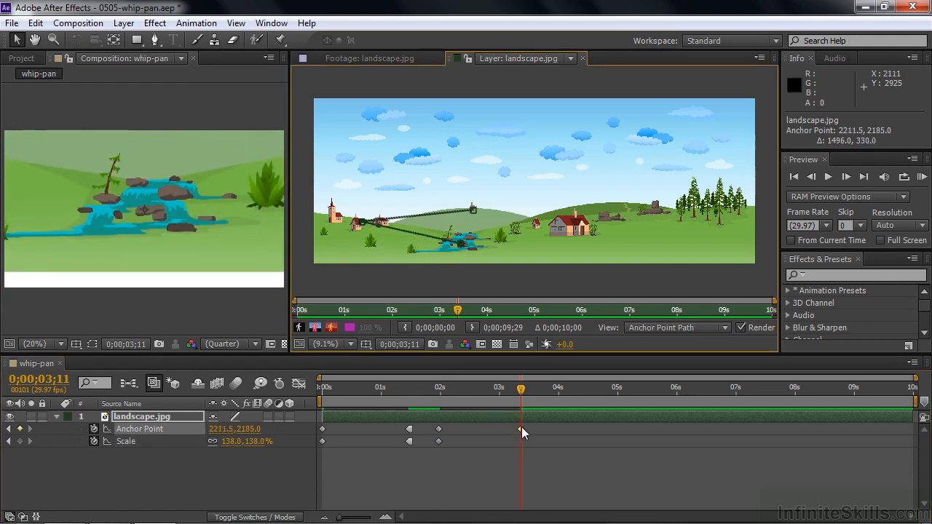
mouse_move(522, 427)
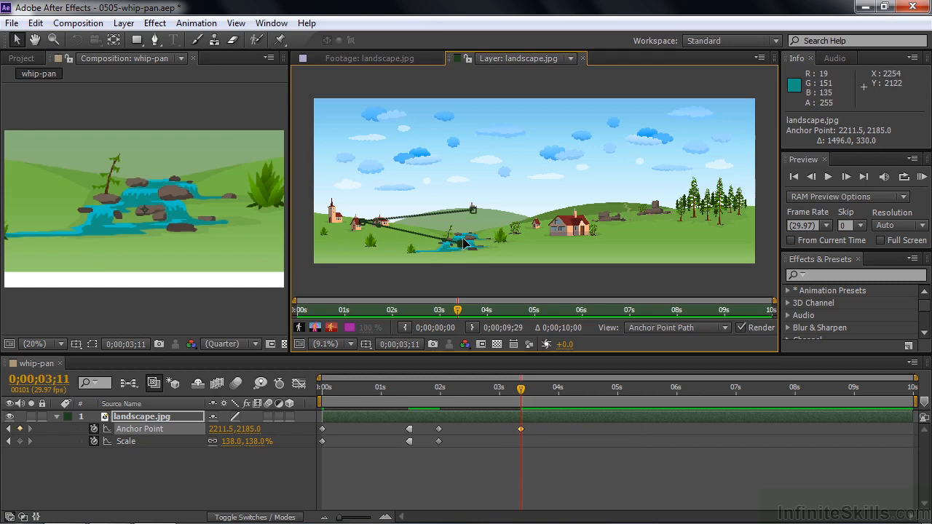
left_click_drag(460, 244, 477, 238)
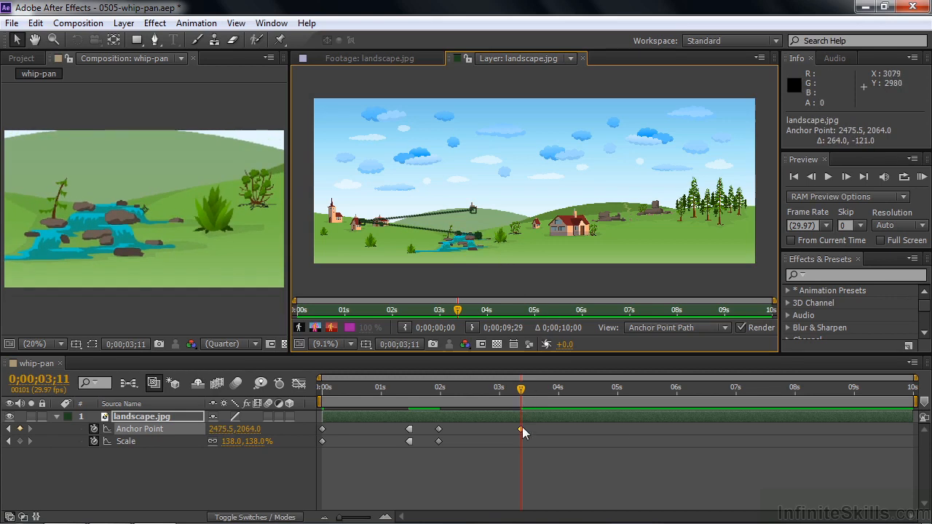
Copy the Anchor Point keyframe at 0;00;03;11 to 0;00;03;26
mouse_move(522, 427)
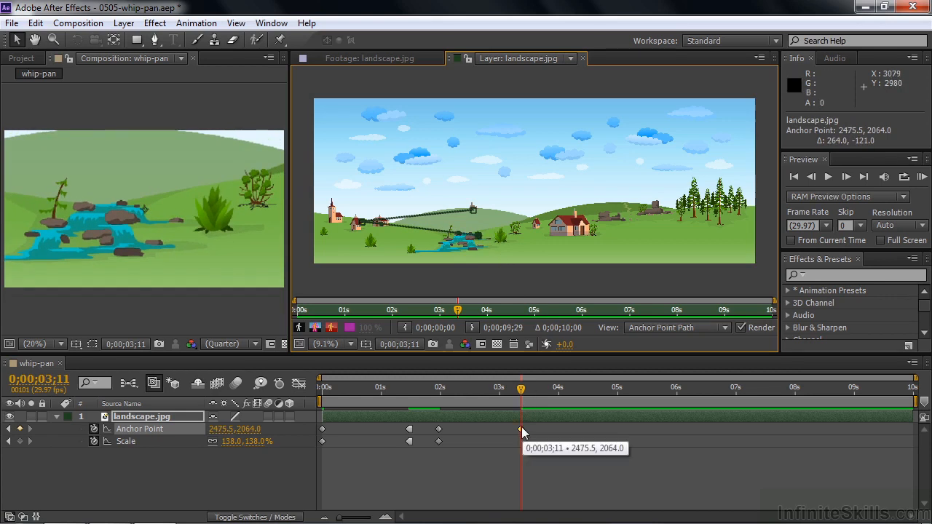
left_click(520, 428)
key("ctrl+c")
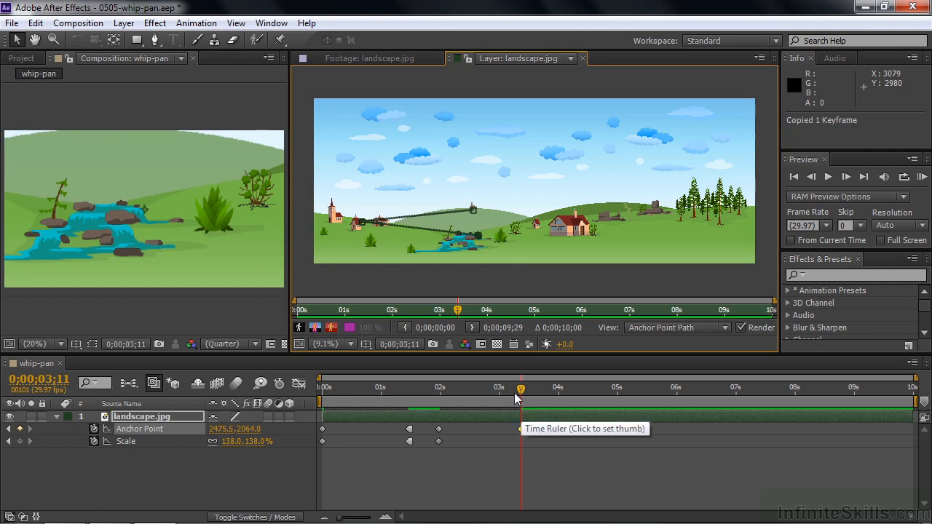
left_click_drag(520, 389, 554, 403)
key("ctrl+v")
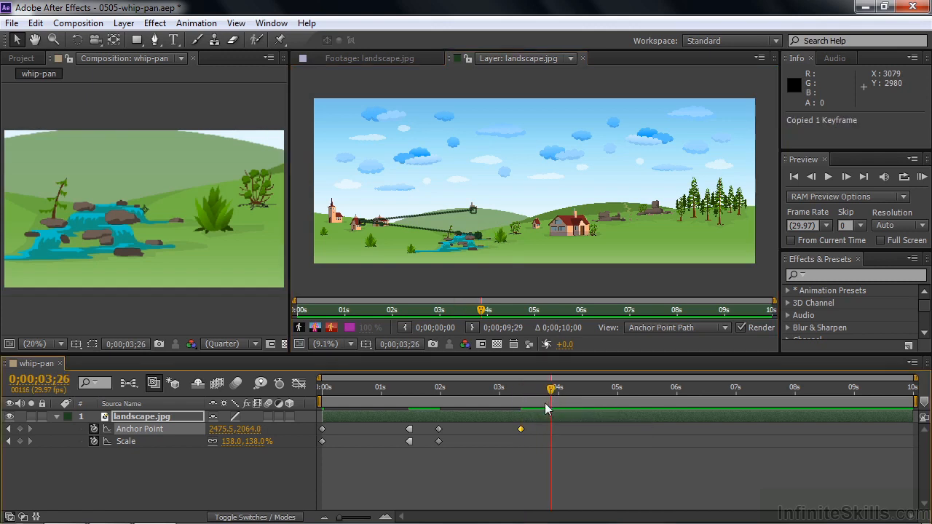
Turn the Anchor Point keyframe at 0;00;03;11 into a hold keyframe
left_click(520, 429)
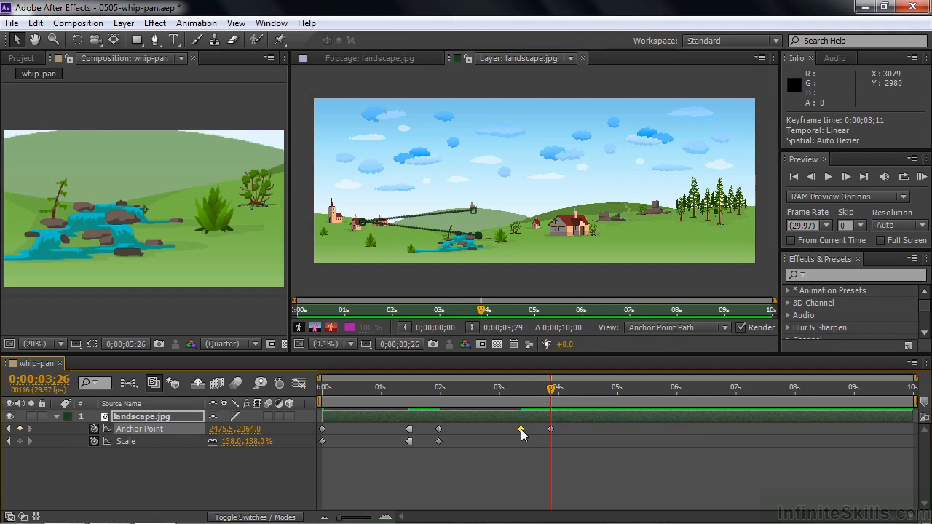
right_click(520, 429)
left_click(583, 354)
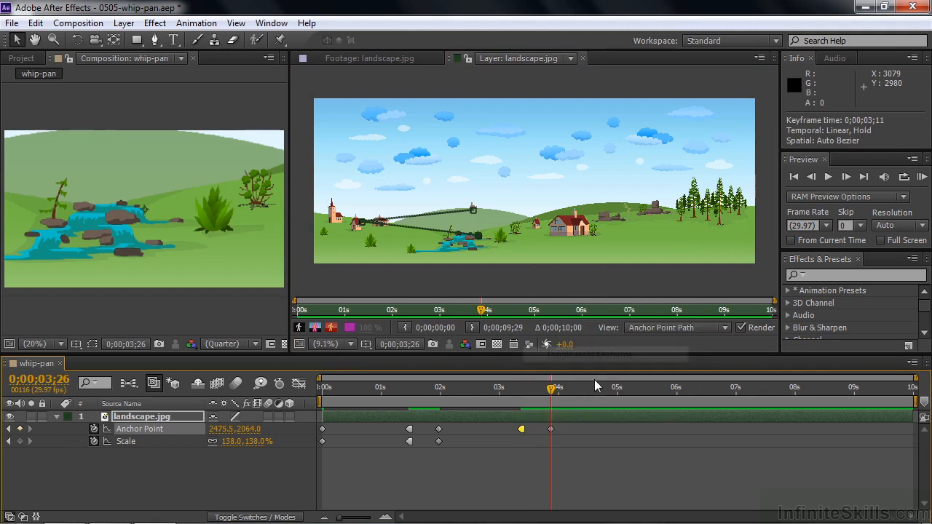
At 0;00;05;13, move the anchor point from the waterfall onto the large red-roofed house, about 3883.5, 1899.0
left_click_drag(554, 388, 644, 388)
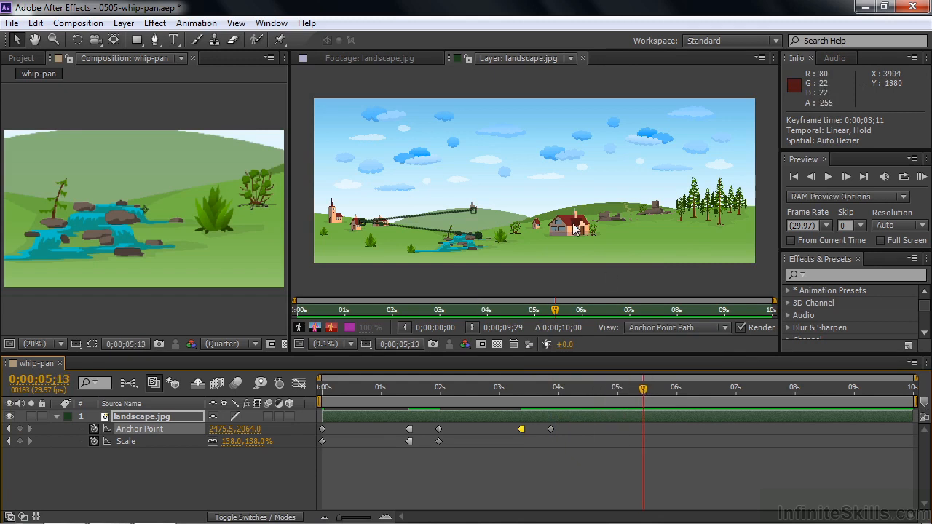
left_click_drag(488, 242, 558, 231)
key("ctrl+z")
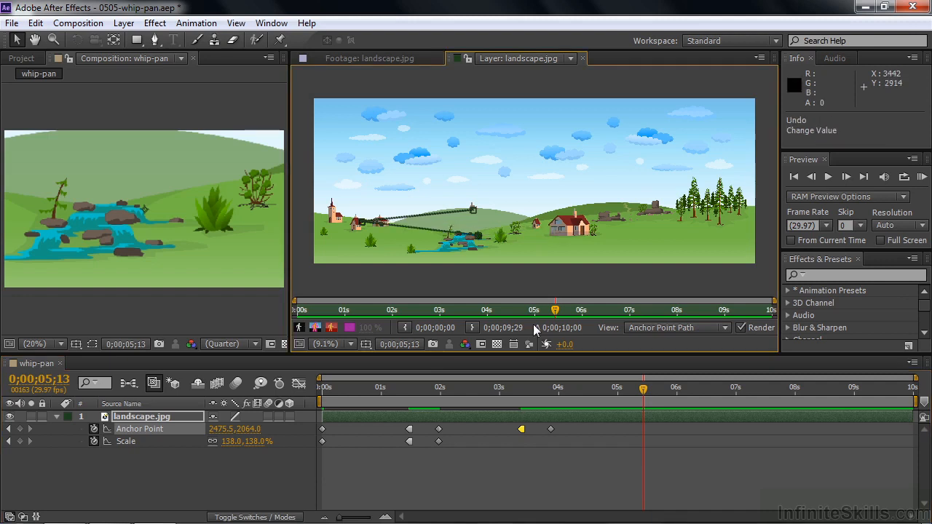
left_click(550, 429)
left_click_drag(478, 238, 572, 226)
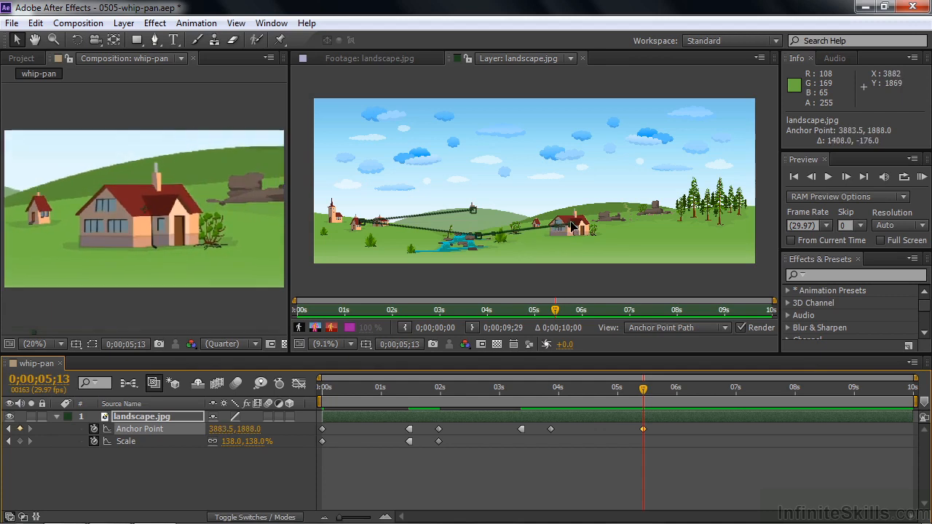
Copy the Scale keyframe at 0;00;01;29 to 0;00;03;26
left_click_drag(643, 389, 552, 412)
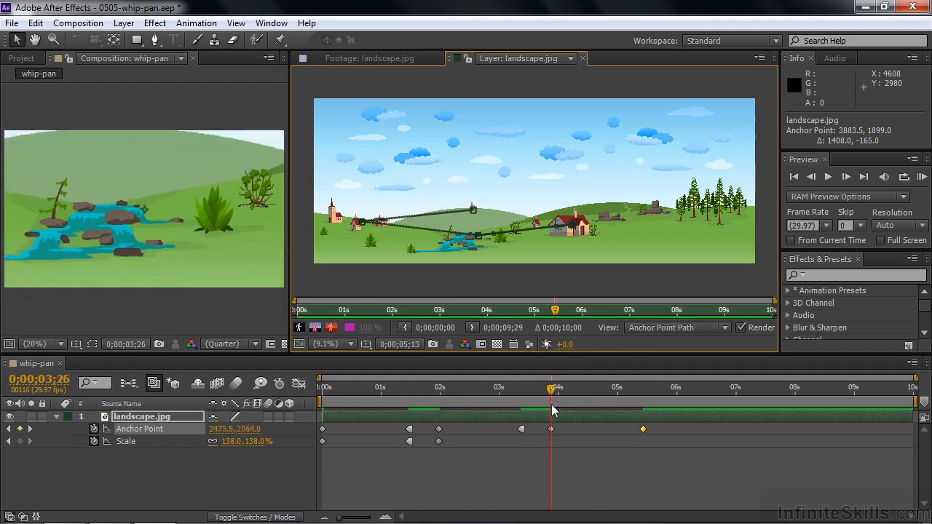
left_click(438, 442)
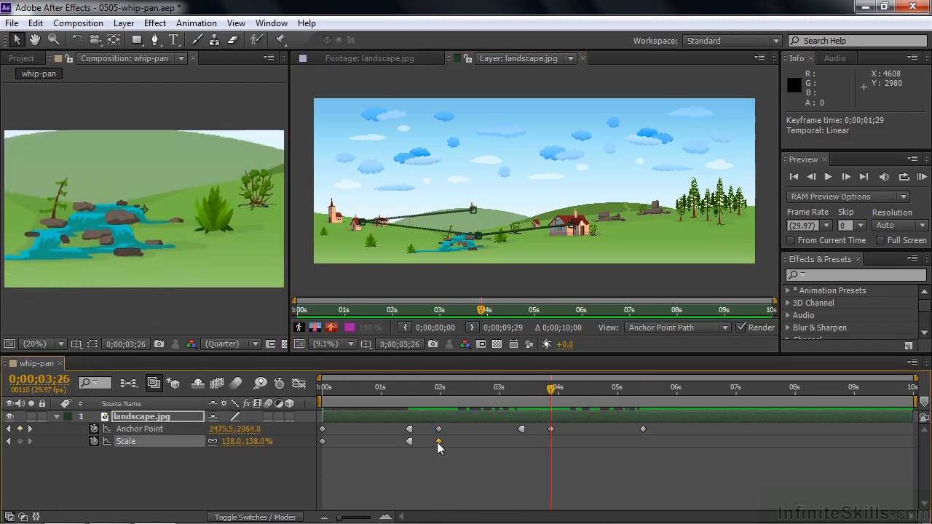
key("ctrl+c")
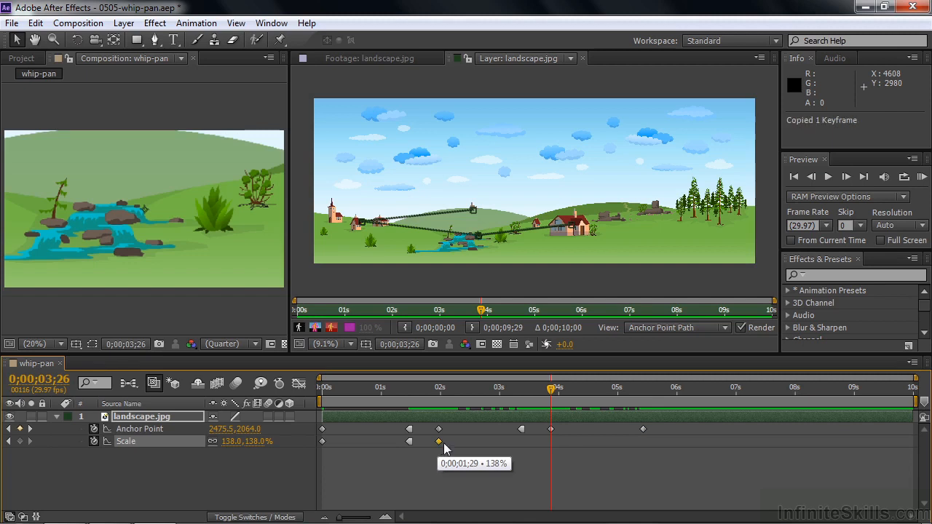
key("ctrl+v")
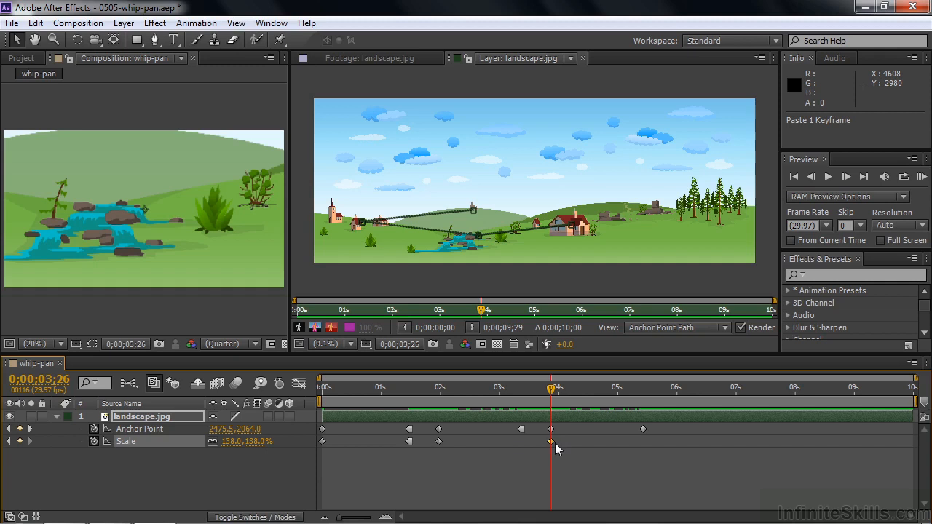
At 0;00;05;13, scale the layer to 83% and shift the anchor point up and left to about 3762.5, 1778.0
left_click_drag(552, 398, 644, 401)
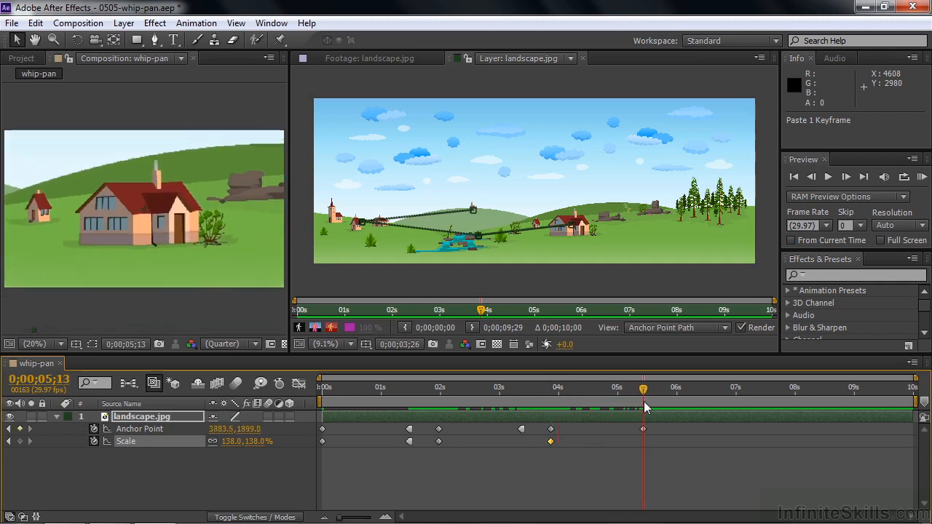
left_click_drag(248, 442, 212, 441)
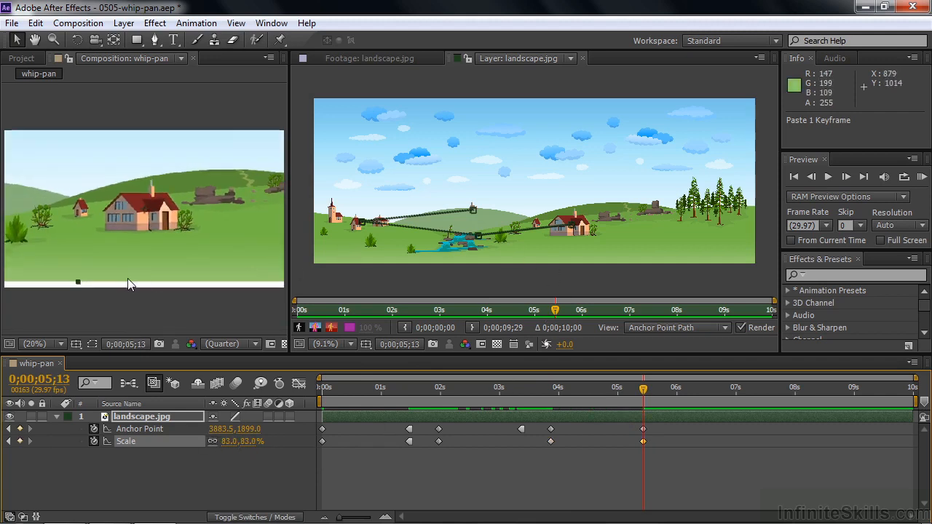
mouse_move(571, 230)
left_mouse_down()
mouse_move(587, 220)
mouse_move(563, 220)
left_mouse_up()
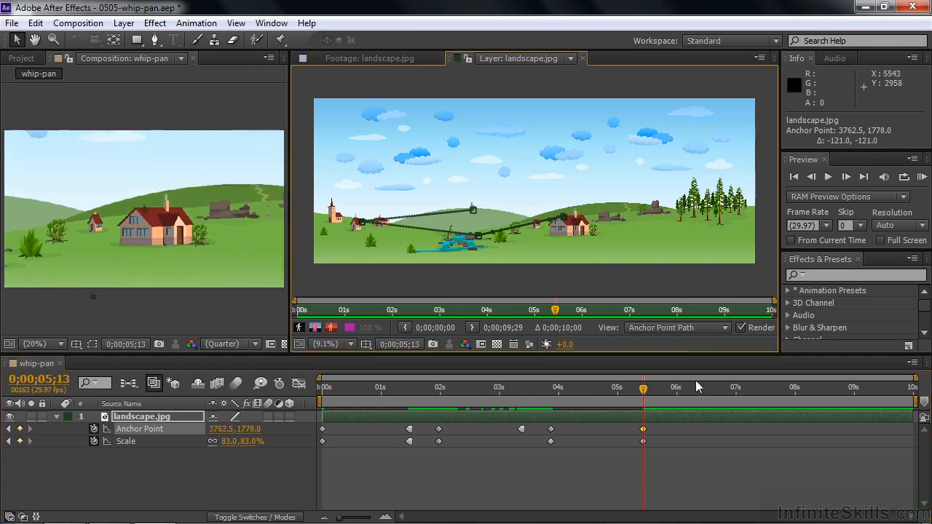
Copy the Anchor Point and Scale keyframes at 0;00;05;13 to 0;00;06;07
left_click_drag(644, 393, 691, 391)
left_click_drag(652, 465, 643, 423)
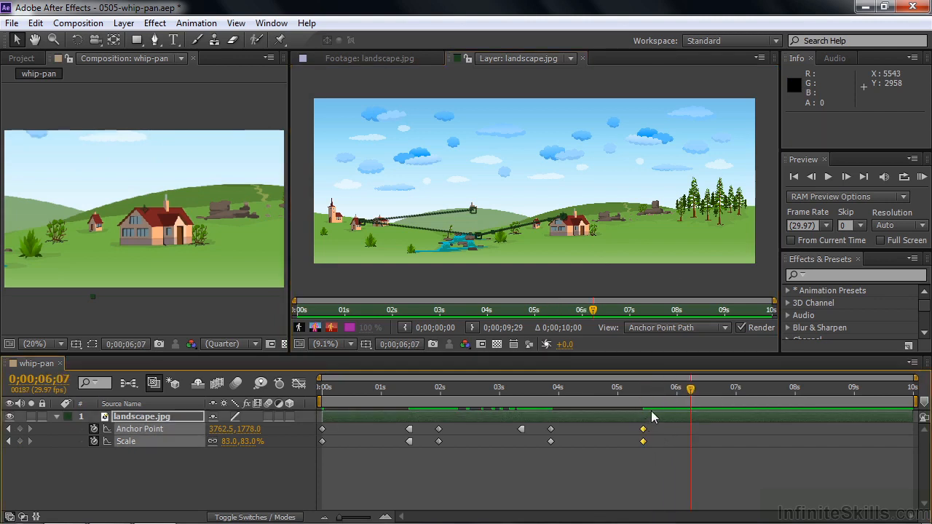
key("ctrl+c")
key("ctrl+v")
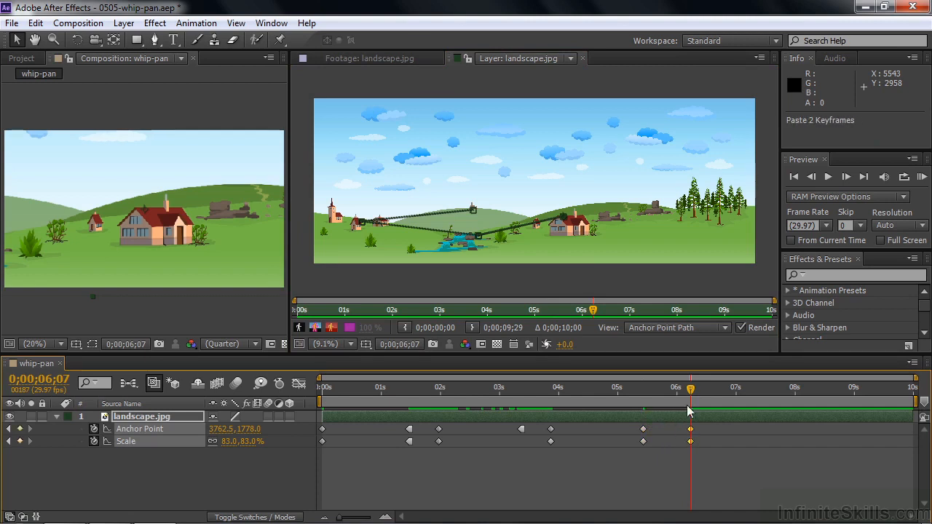
Turn the Anchor Point keyframe at 0;00;05;13 into a hold keyframe
right_click(644, 430)
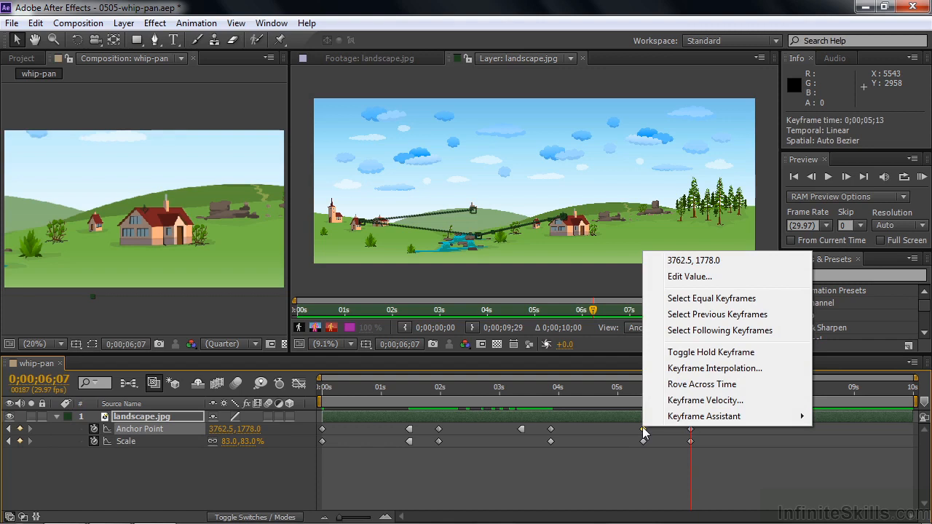
left_click(689, 352)
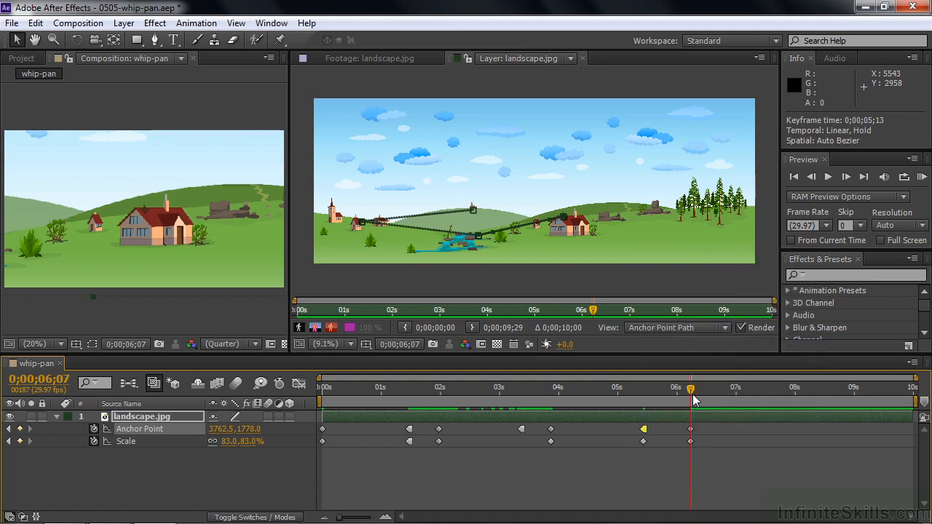
At 0;00;08;00, move the anchor point to the pine trees, about 5676.5, 1459.0, and scale the layer to 116%
left_click_drag(692, 395, 798, 415)
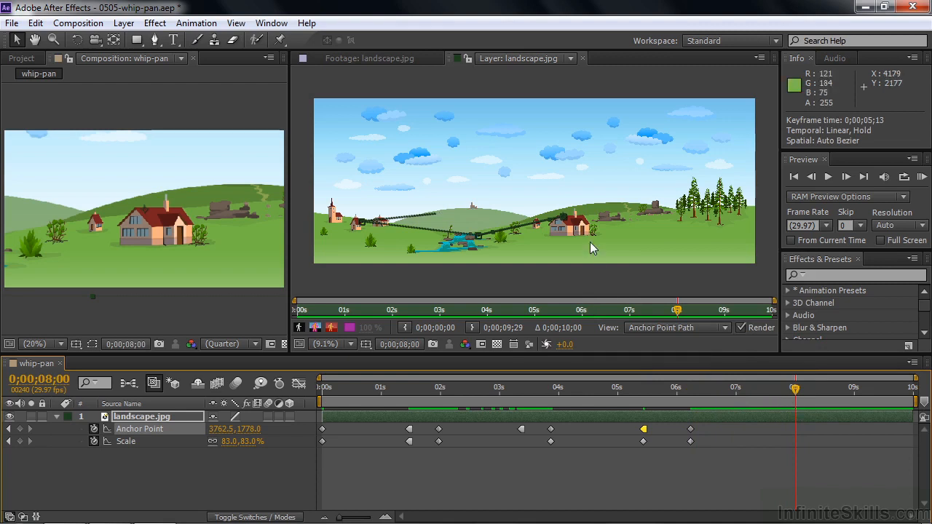
left_click(690, 429)
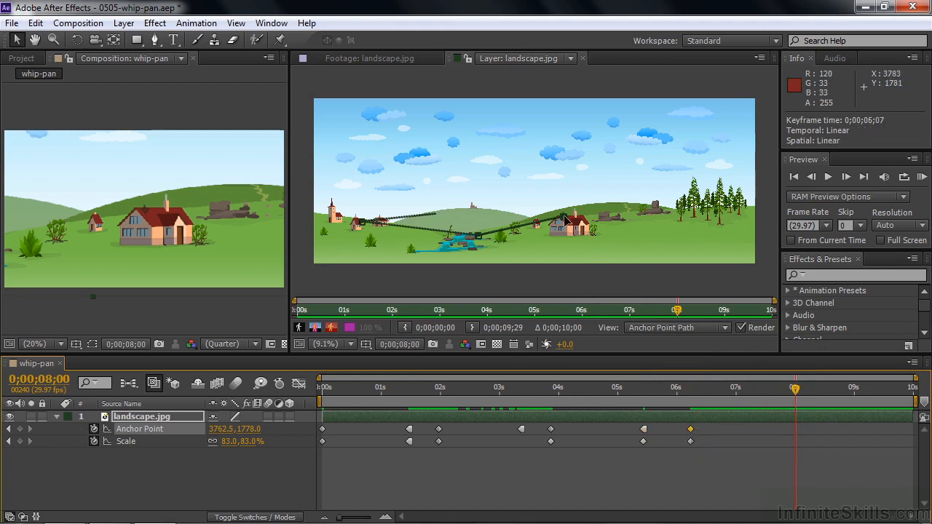
left_click_drag(571, 217, 678, 207)
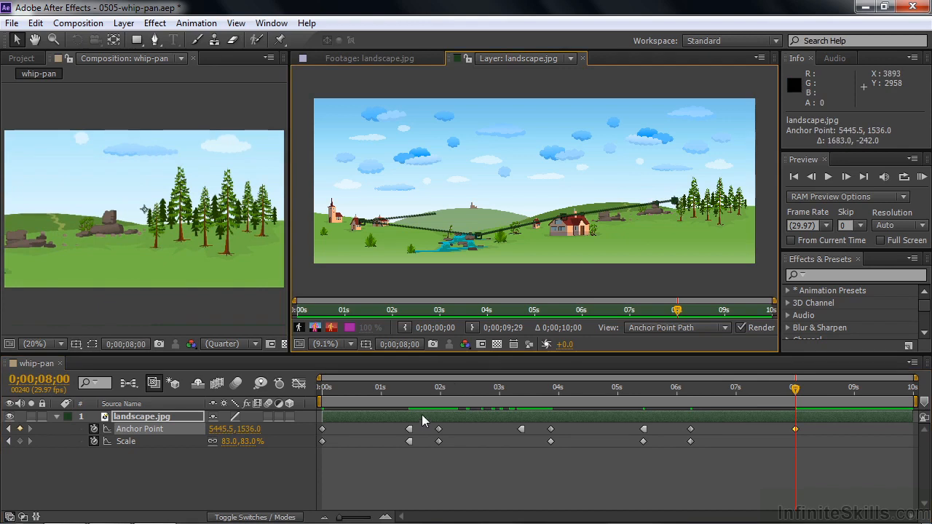
left_click_drag(242, 441, 272, 441)
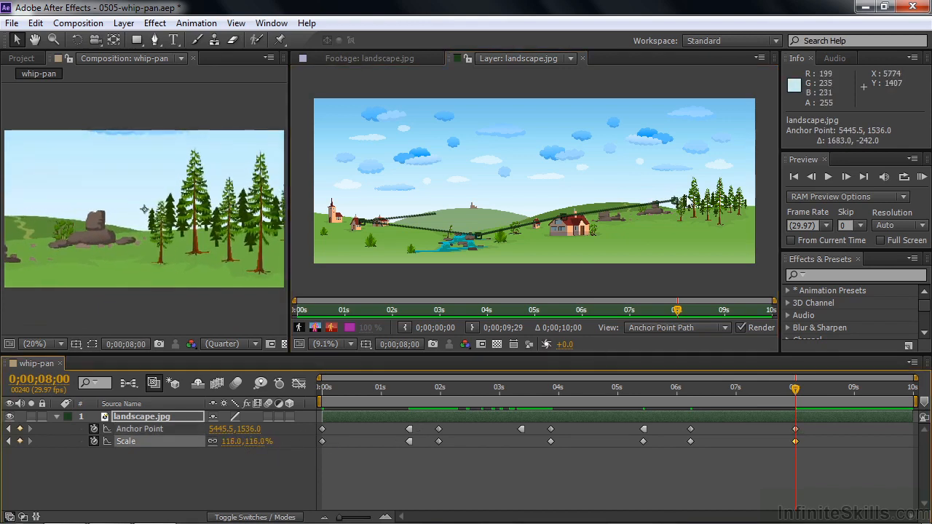
mouse_move(678, 205)
left_mouse_down()
mouse_move(697, 189)
mouse_move(692, 198)
left_mouse_up()
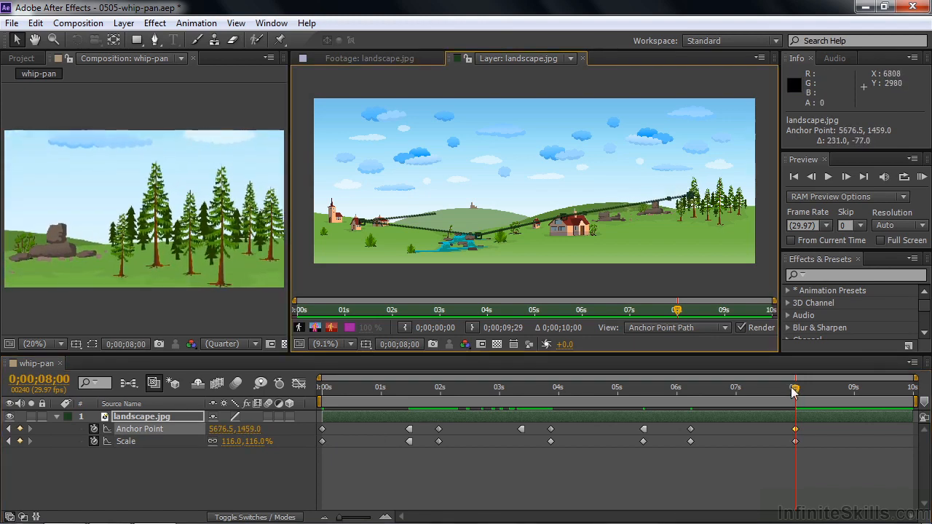
Copy the Anchor Point and Scale keyframes at 0;00;08;00 to 0;00;08;16
left_click_drag(796, 394, 828, 395)
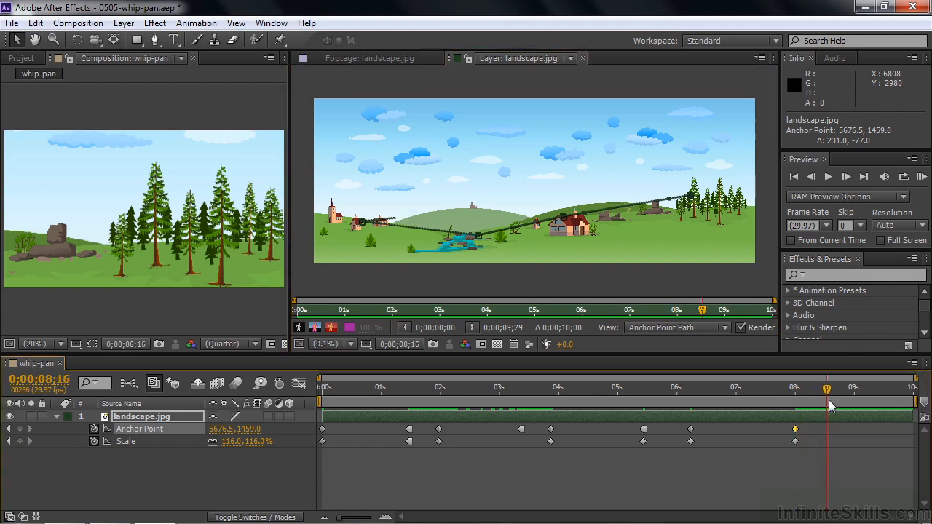
left_click_drag(807, 449, 790, 423)
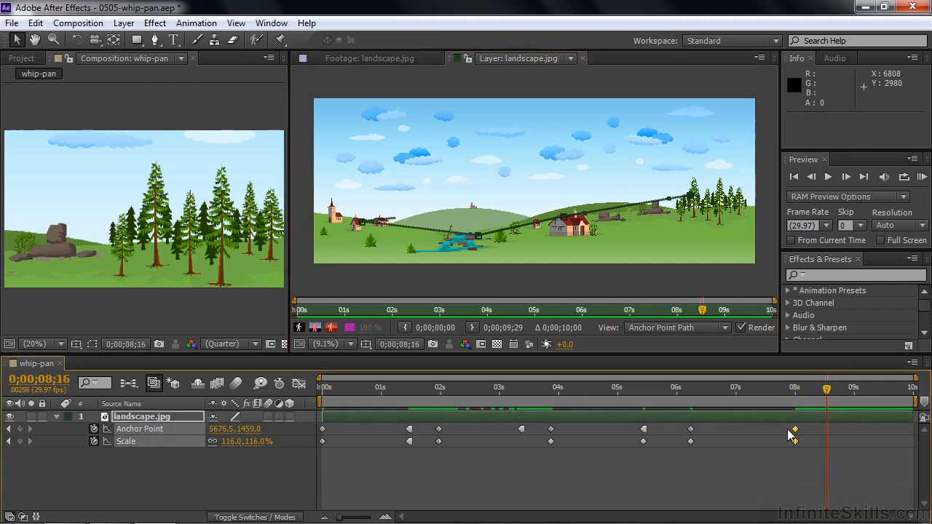
key("ctrl+c")
key("ctrl+v")
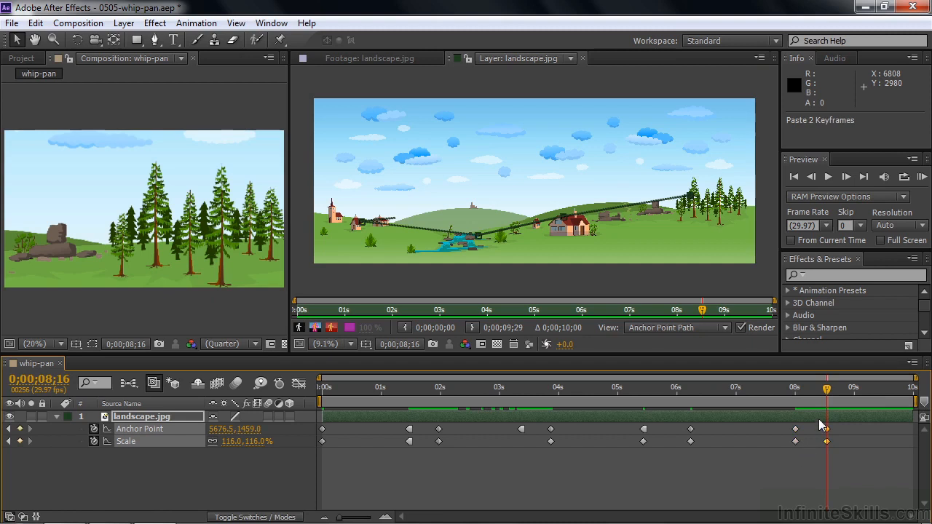
At 0;00;09;15, move the anchor point back above the landscape's middle, about 3036.5, 1393.0, and scale the layer to 56%
left_click_drag(828, 392, 884, 397)
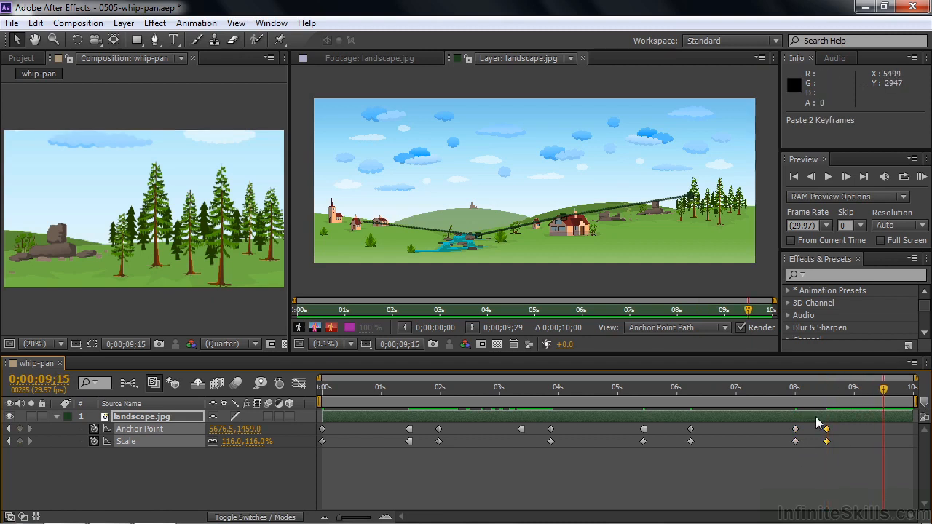
left_click_drag(691, 196, 474, 210)
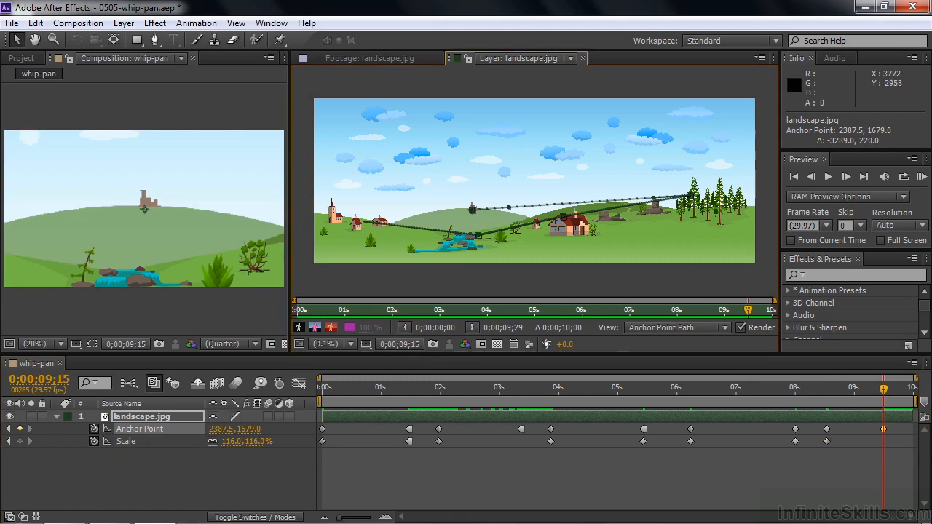
left_click_drag(248, 442, 226, 442)
left_click_drag(474, 210, 514, 195)
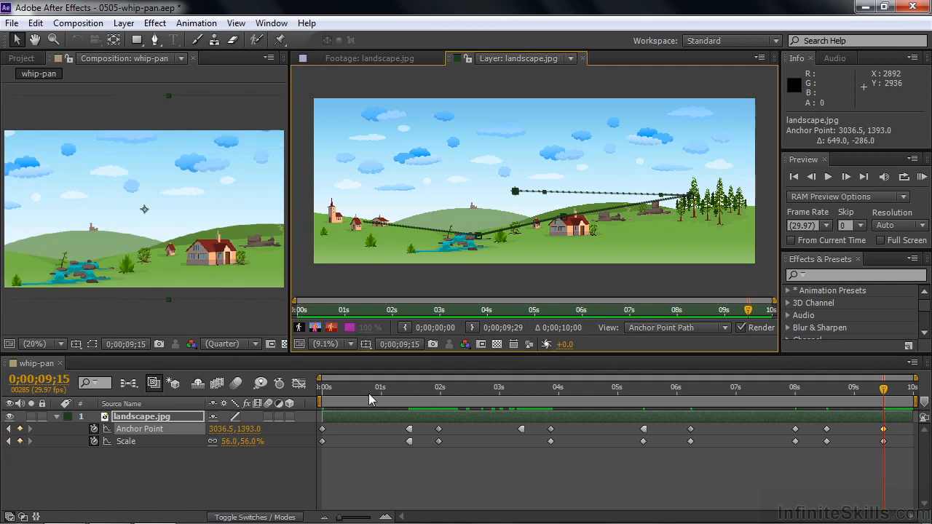
Play the composition from 0;00;00;00 in an enlarged view to check the pan, and restore the normal layout
left_click(327, 389)
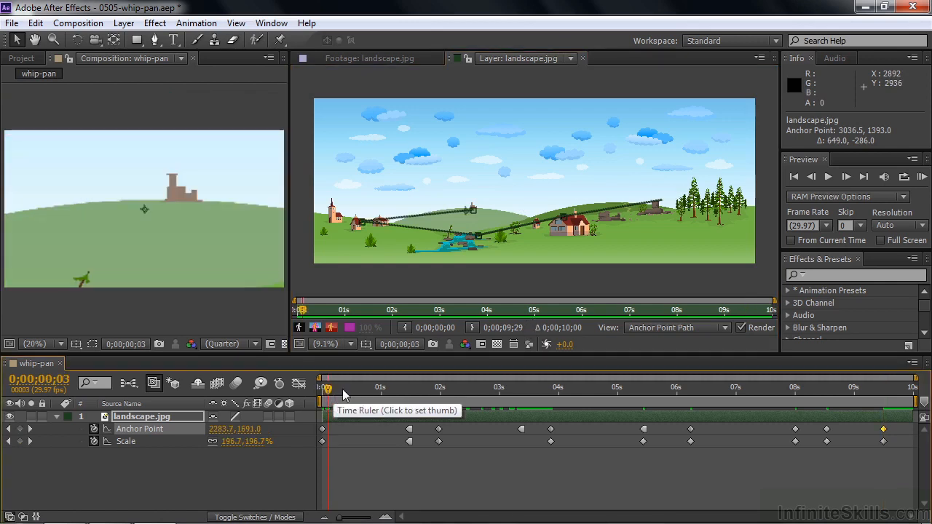
key("Home")
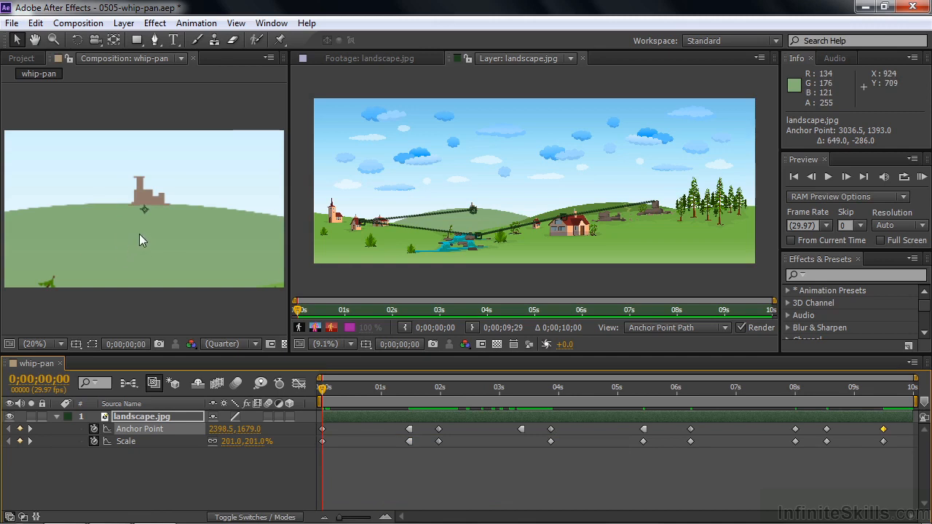
key("grave")
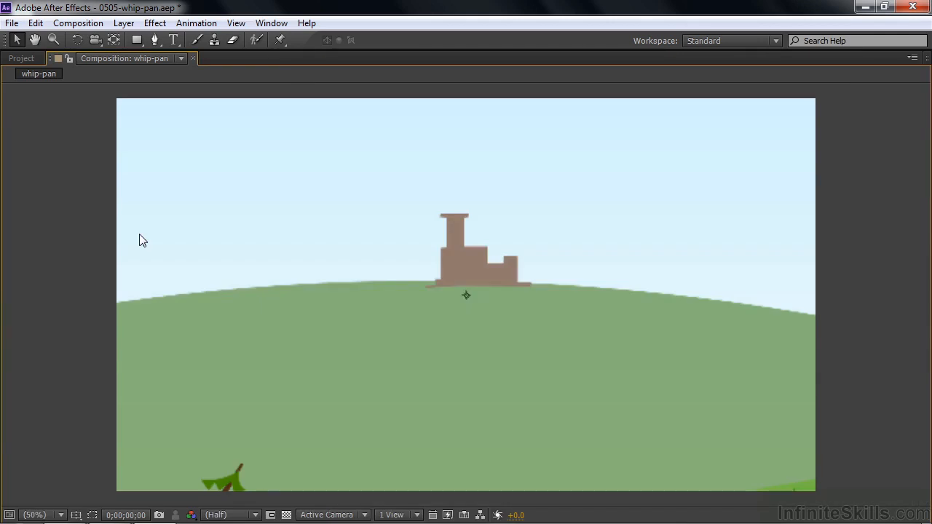
key("space")
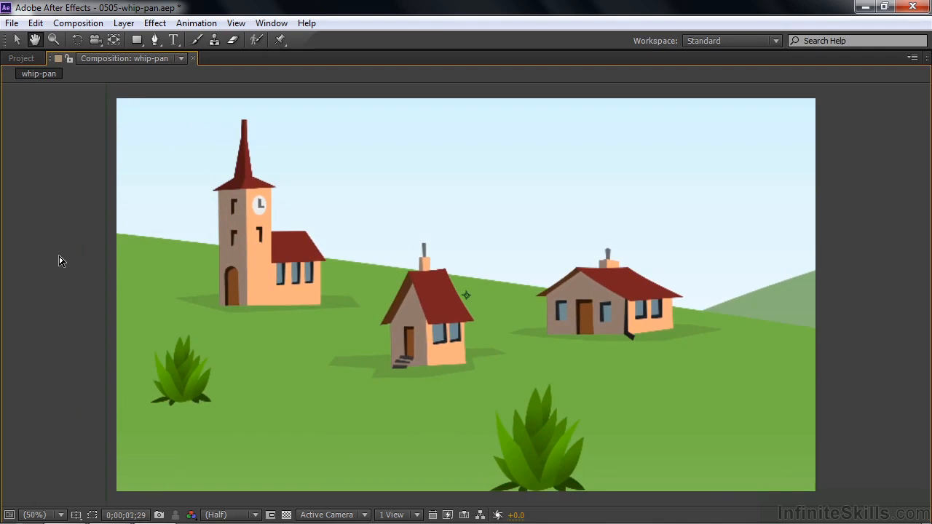
key("space")
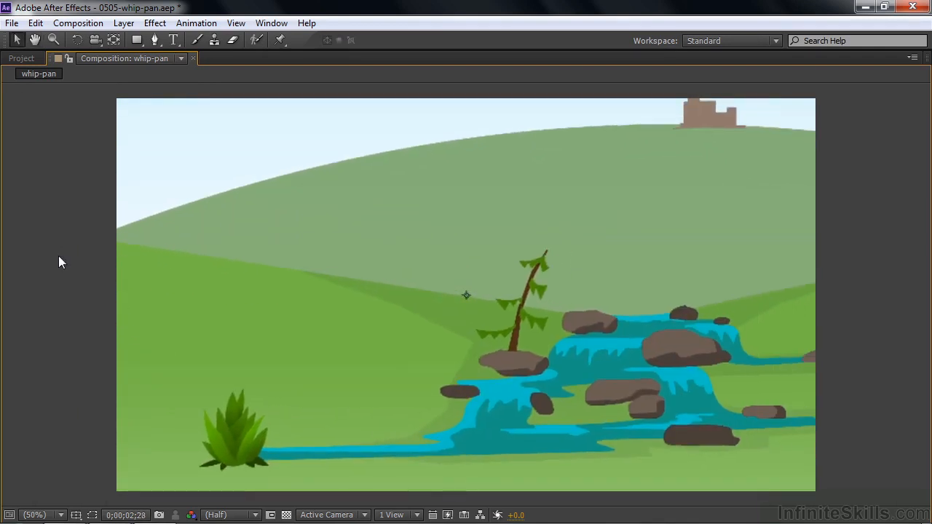
key("grave")
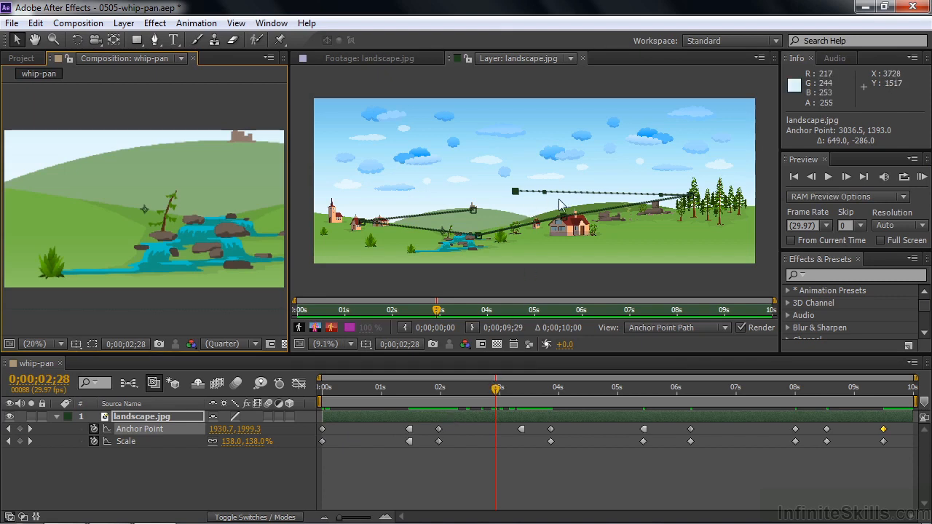
Bend the last anchor point path segment, between the pine trees and the final position, upward into an arc
left_click_drag(546, 195, 667, 184)
key("space")
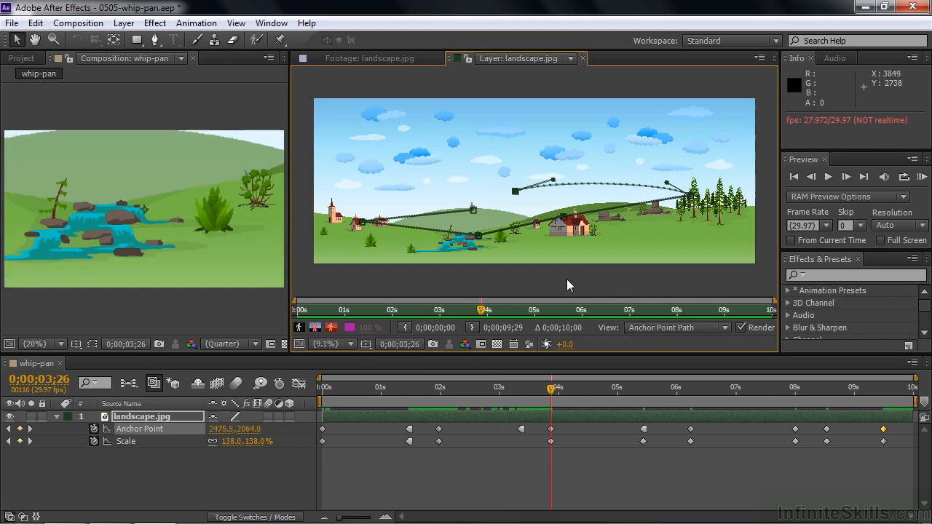
Shift the waterfall's Anchor Point and Scale keyframes earlier to 0;00;02;07 and 0;00;02;22, and preview the pan from 0;00;01;29
left_click_drag(550, 393, 493, 390)
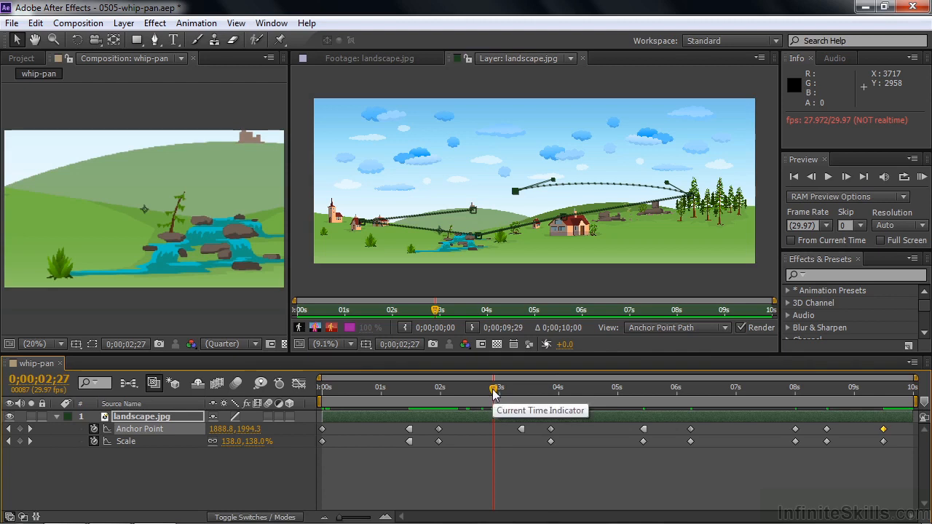
left_click_drag(493, 391, 439, 416)
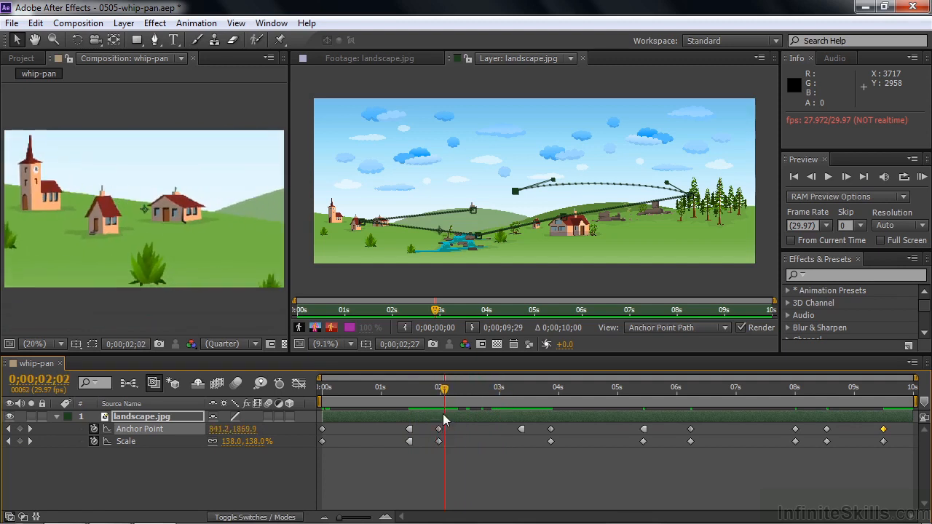
left_click_drag(553, 457, 455, 433)
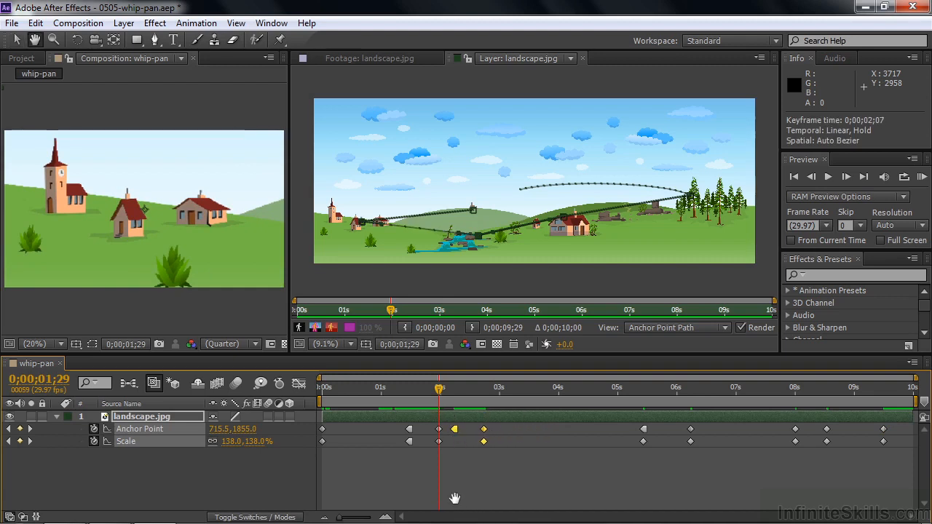
key("space")
left_click_drag(491, 391, 437, 397)
key("space")
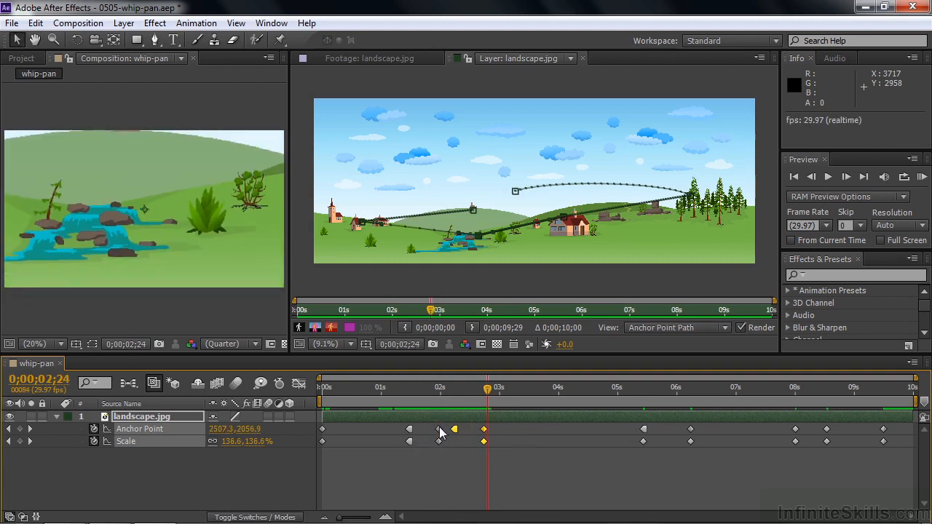
left_click_drag(487, 393, 440, 400)
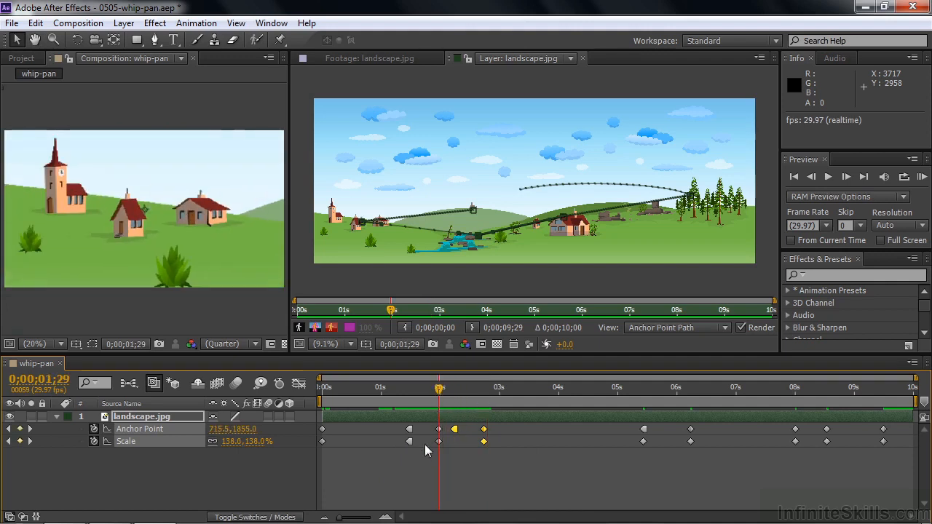
key("space")
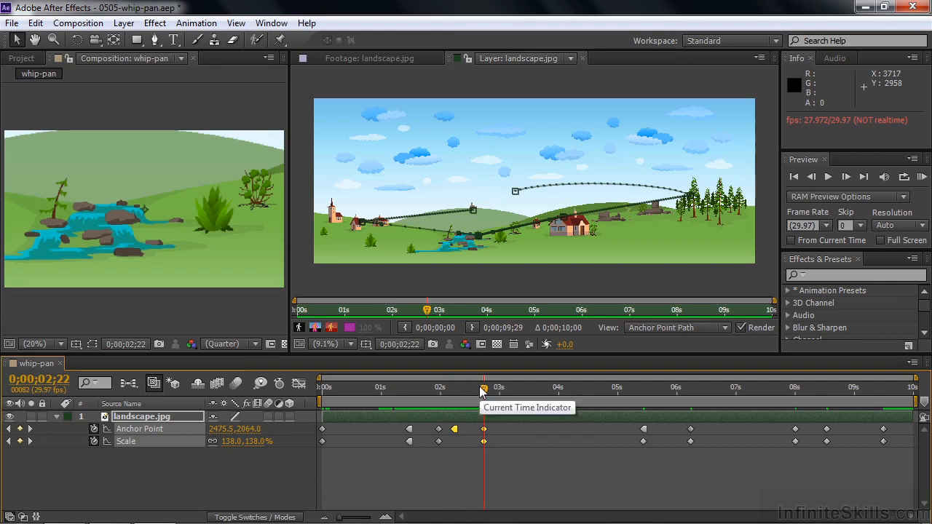
Enable motion blur for the landscape.jpg layer and the composition, and preview the village-to-waterfall pan
left_click(268, 417)
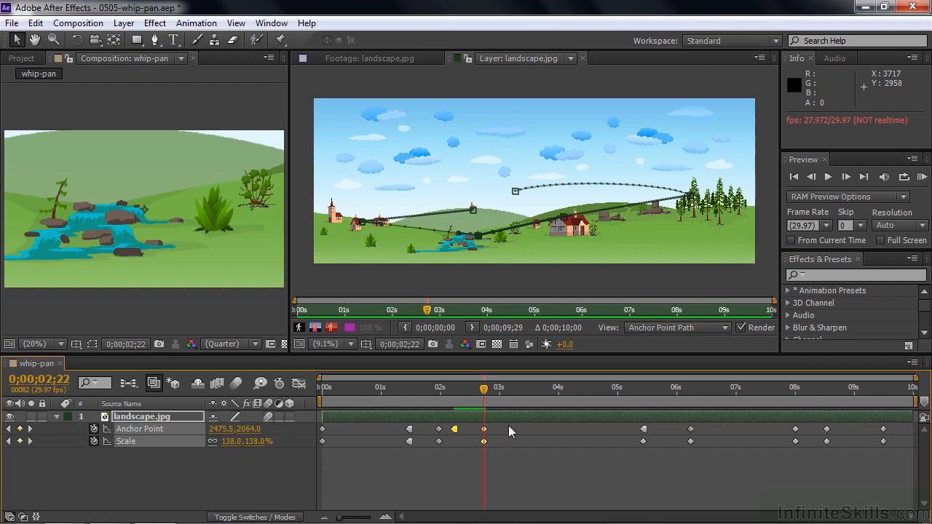
left_click_drag(483, 390, 440, 407)
key("space")
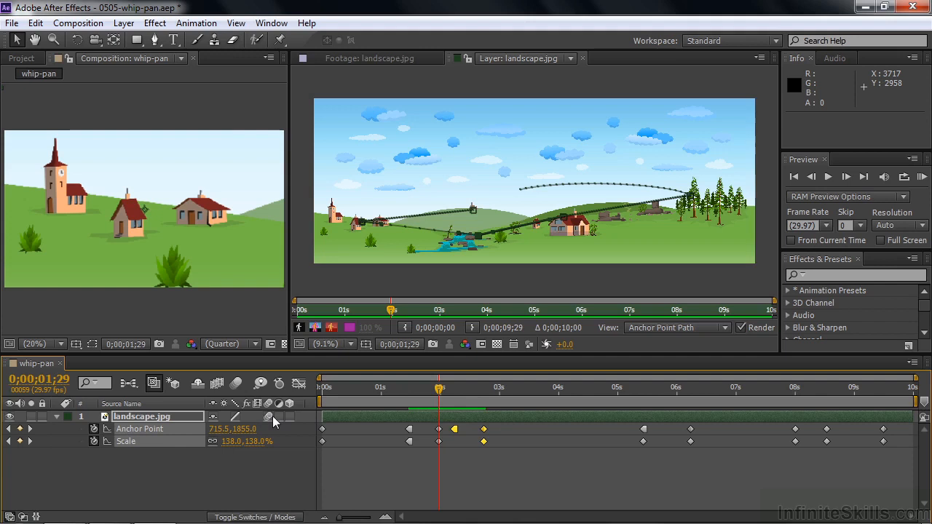
left_click(235, 383)
left_click_drag(440, 391, 424, 392)
key("space")
key("space")
left_click_drag(461, 392, 421, 392)
key("space")
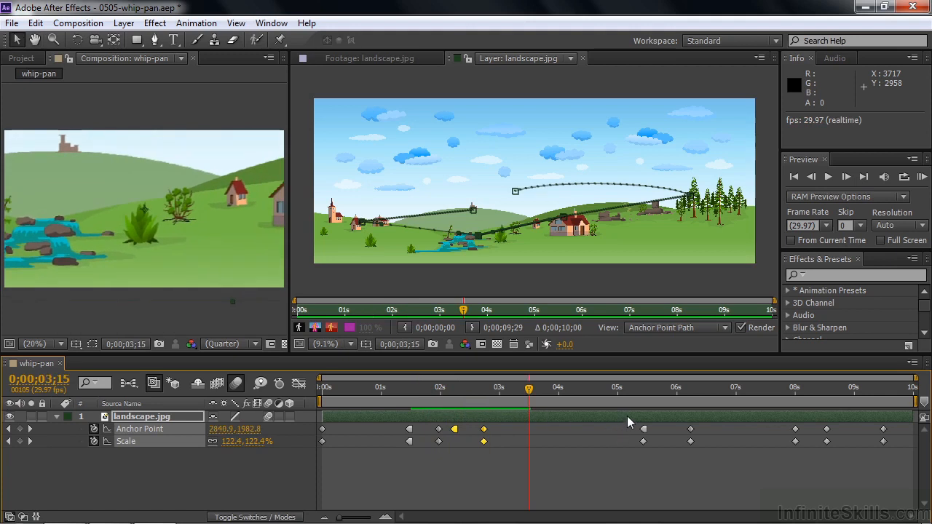
Move the waterfall's departure keyframes to about the 4-second mark and the red-roofed house's arrival keyframes to 0;00;04;08, and preview the pan
left_click(483, 437)
left_click_drag(483, 437, 557, 436)
left_click_drag(661, 456, 575, 435)
left_click_drag(529, 391, 547, 393)
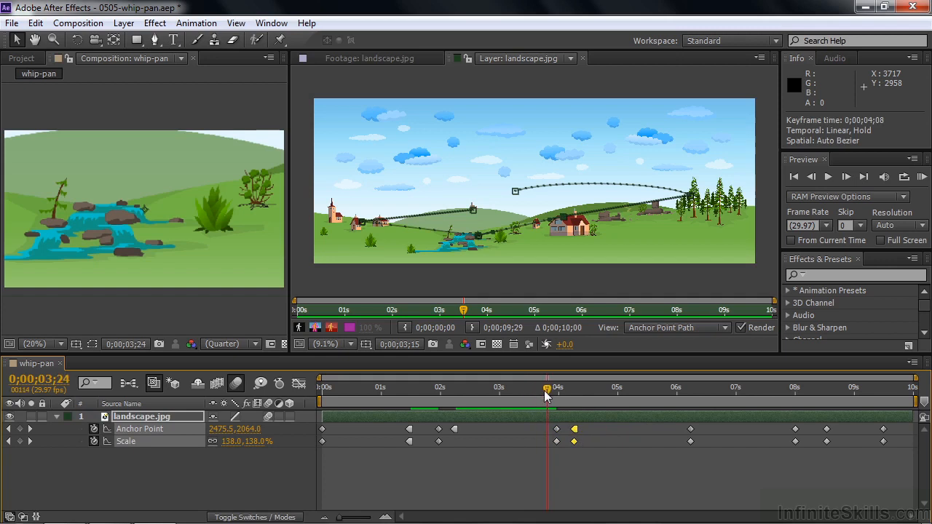
key("space")
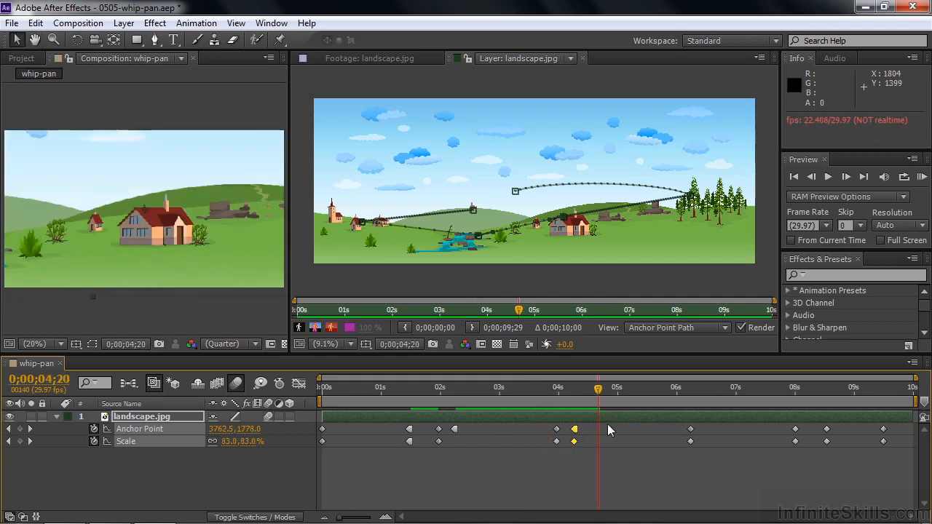
Move the pine trees' arrival keyframes for Anchor Point and Scale from 0;00;08;00 to 0;00;06;17
left_click_drag(598, 389, 744, 421)
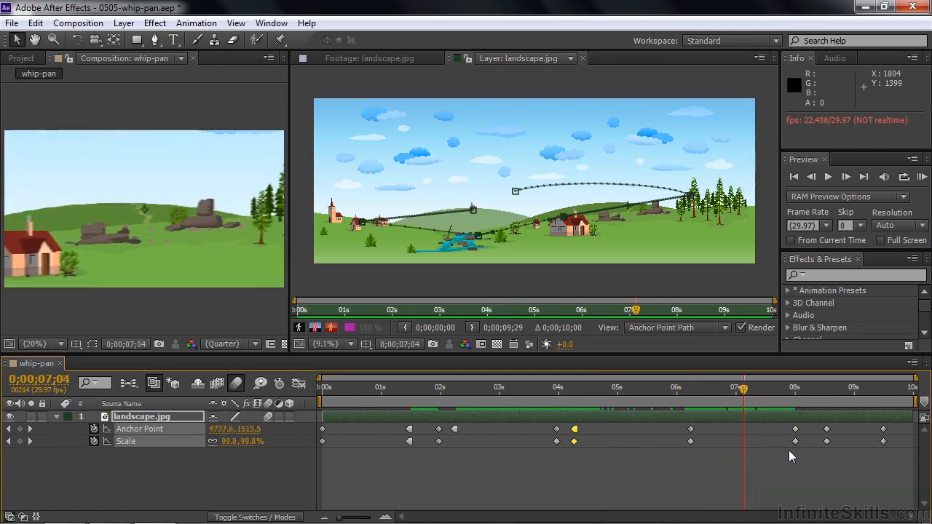
left_click_drag(805, 460, 711, 434)
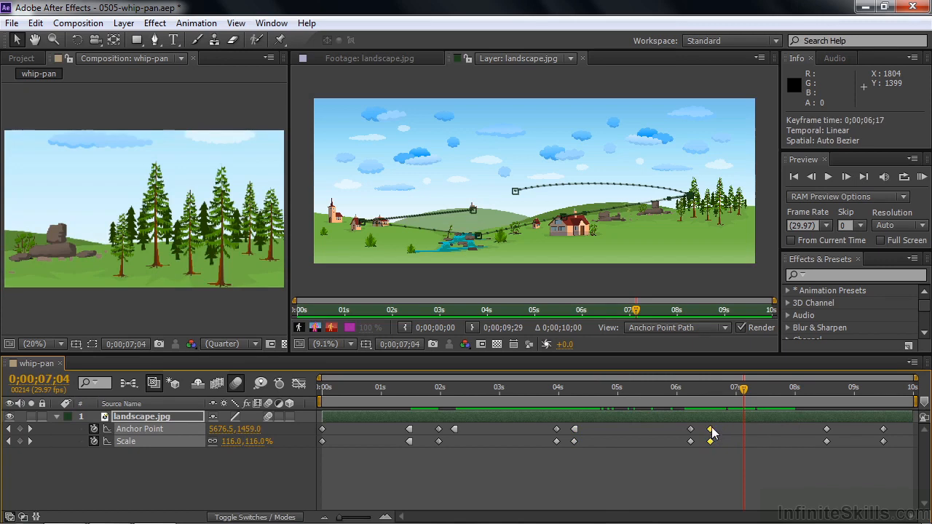
mouse_move(743, 392)
left_mouse_down()
mouse_move(692, 398)
mouse_move(736, 397)
left_mouse_up()
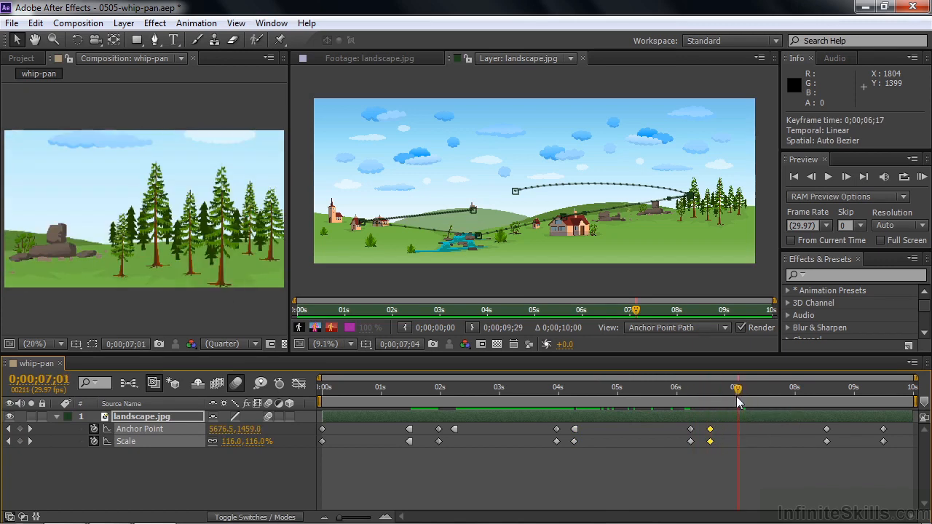
Turn the Anchor Point and Scale keyframes at 0;00;06;17 into hold keyframes and preview the house-to-trees pan
right_click(712, 435)
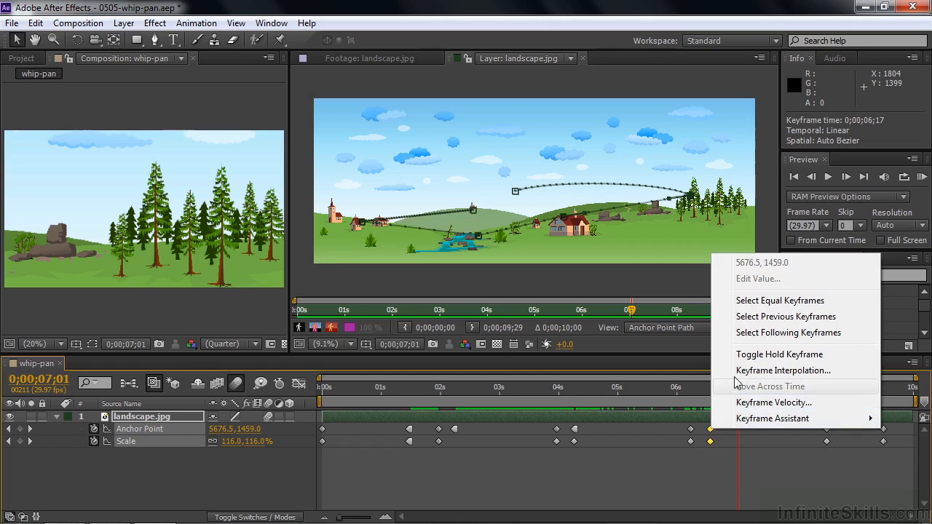
left_click(739, 357)
left_click_drag(742, 388, 673, 401)
key("space")
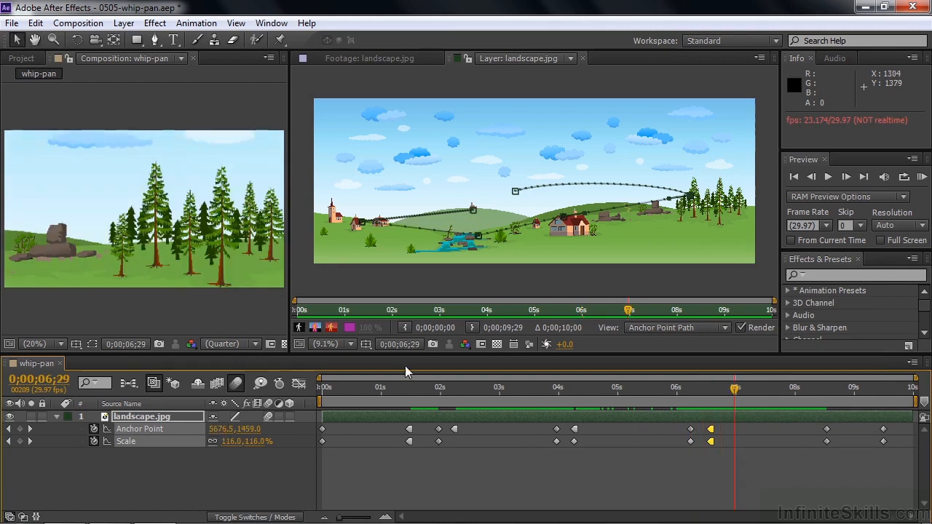